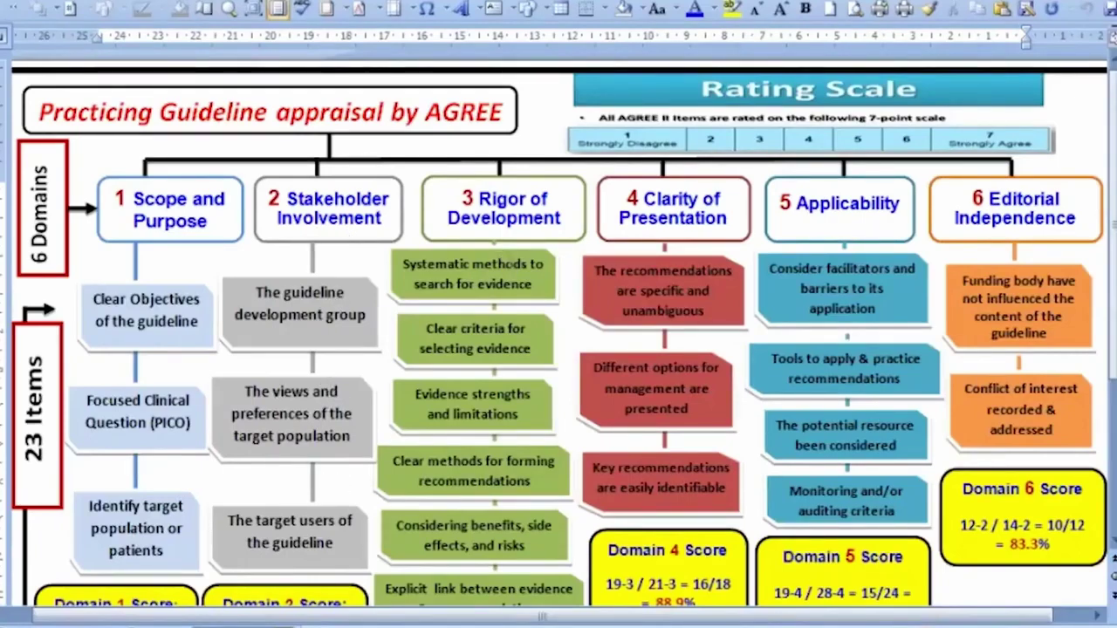
- Scroll through the Word AGREE II appraisal chart to review it
scroll(513, 263, "down", 3)
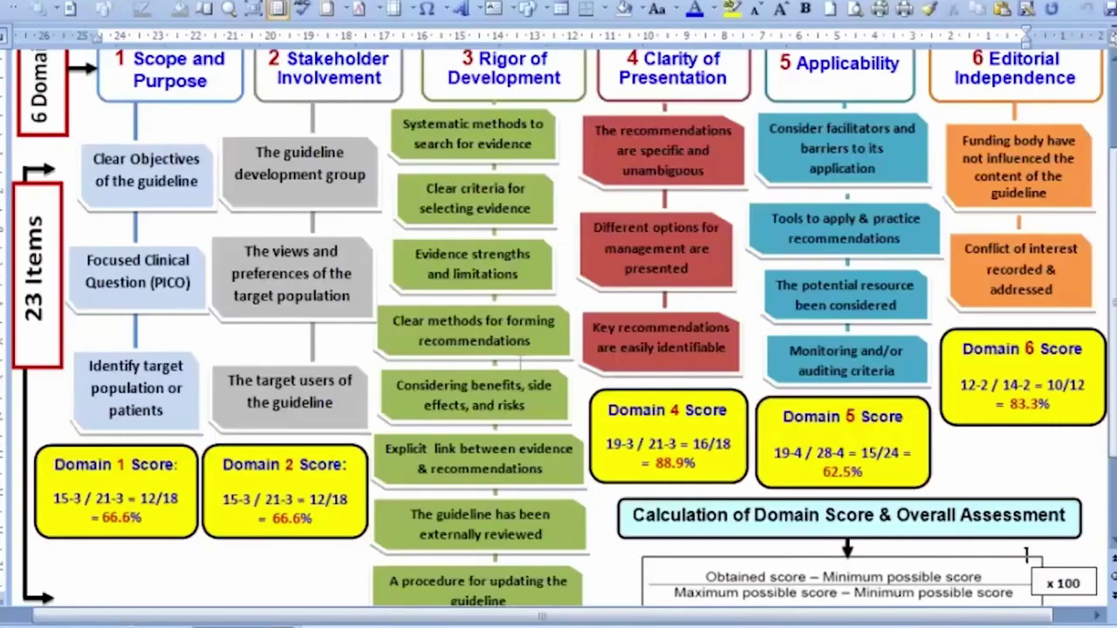
scroll(1026, 555, "down", 1)
scroll(861, 277, "down", 1)
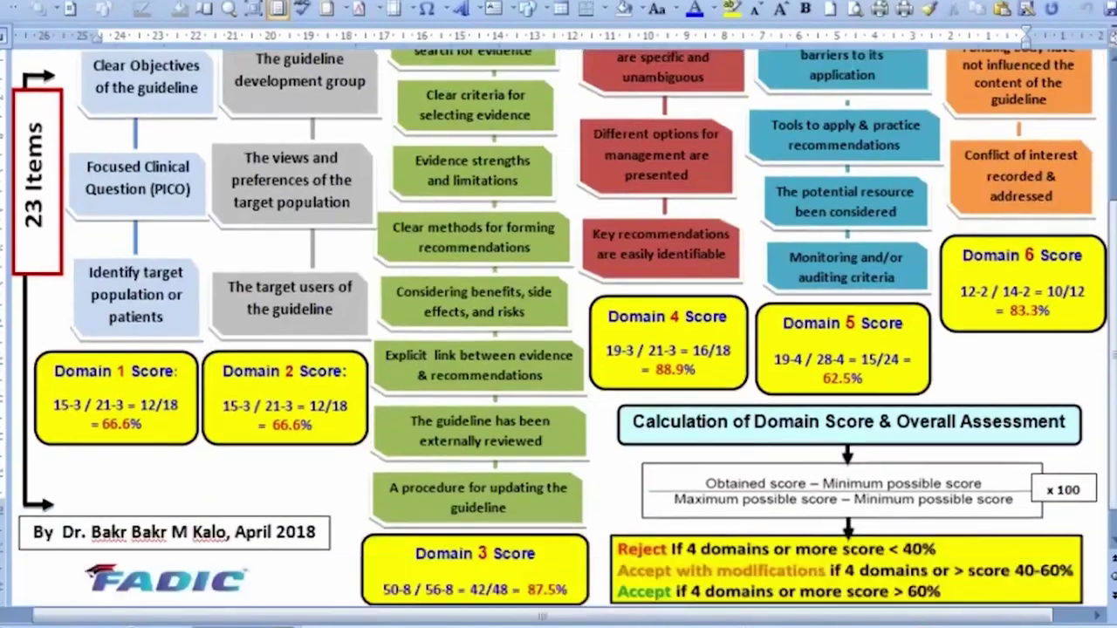
scroll(862, 278, "up", 4)
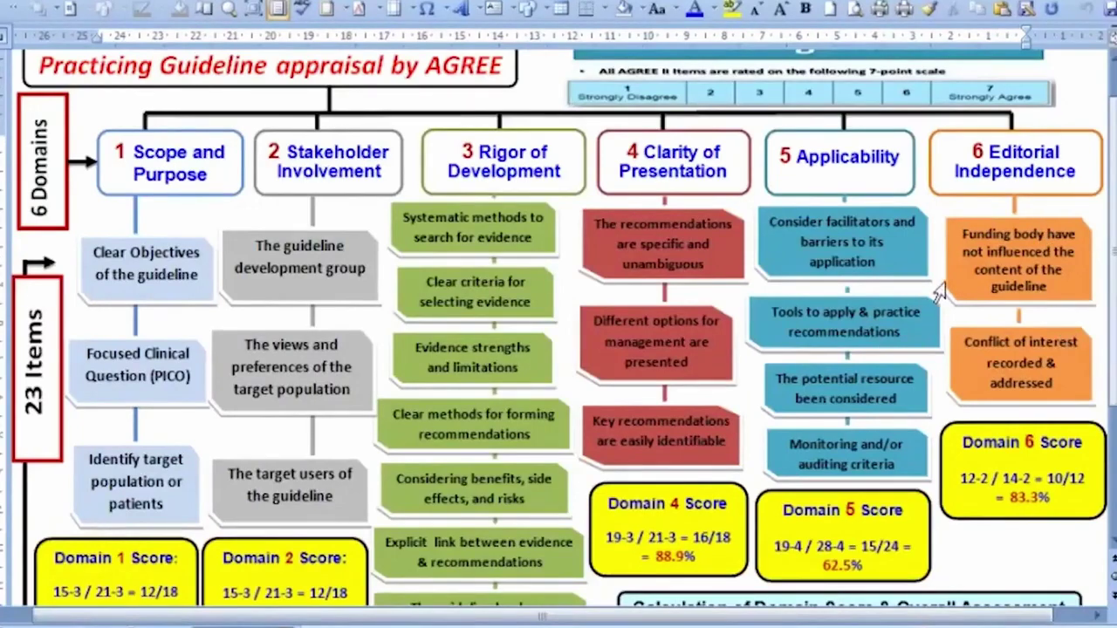
scroll(938, 294, "up", 1)
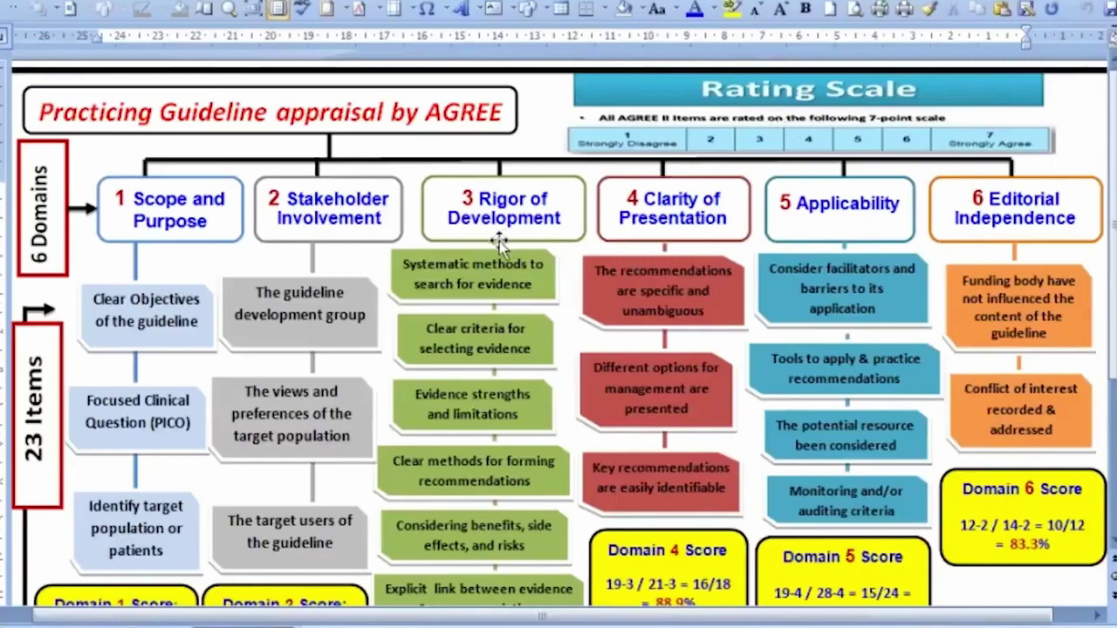
scroll(380, 310, "down", 1)
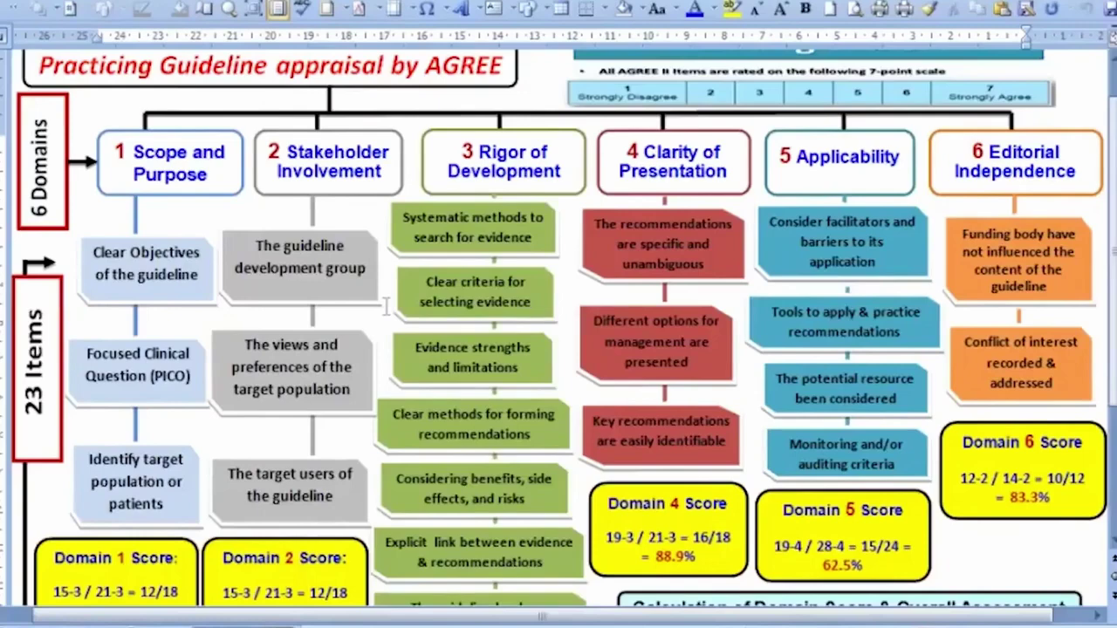
scroll(385, 307, "down", 4)
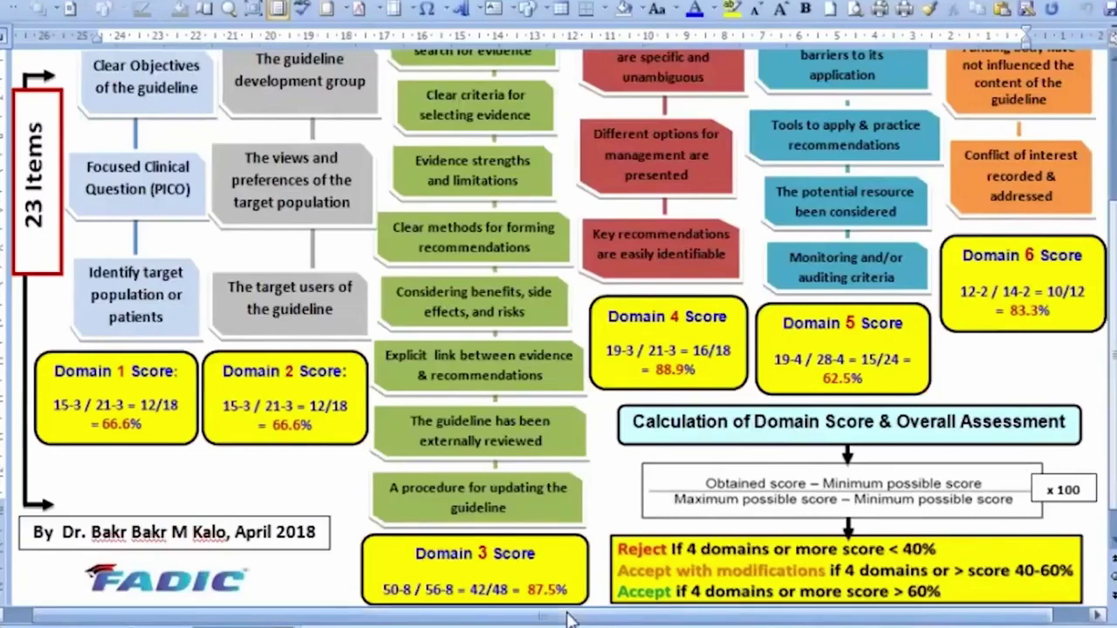
left_click_drag(568, 618, 608, 618)
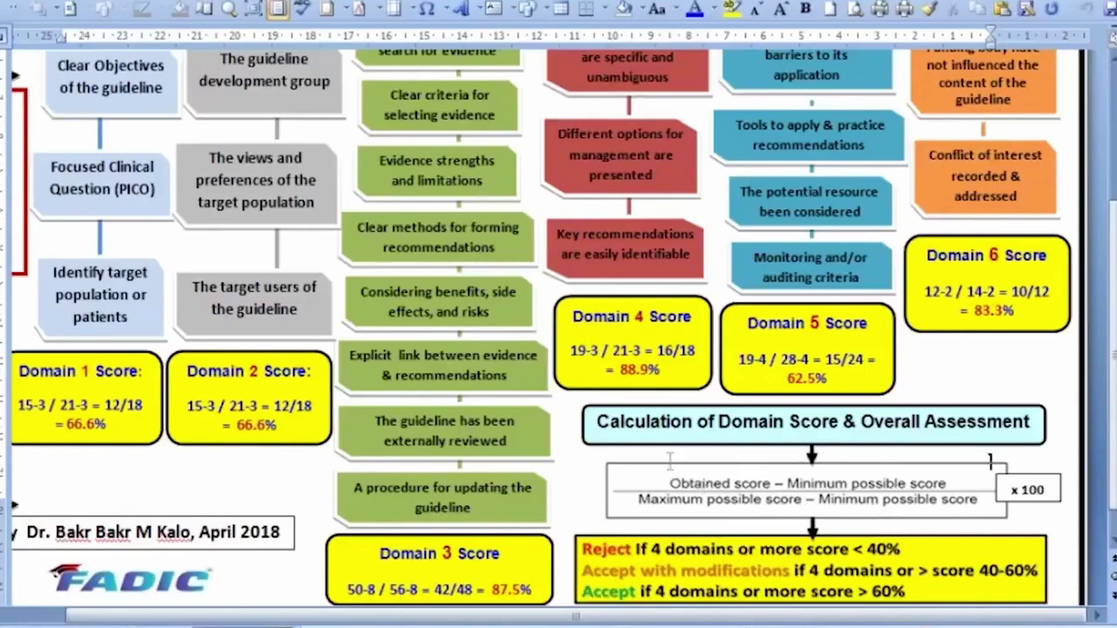
scroll(630, 449, "up", 1)
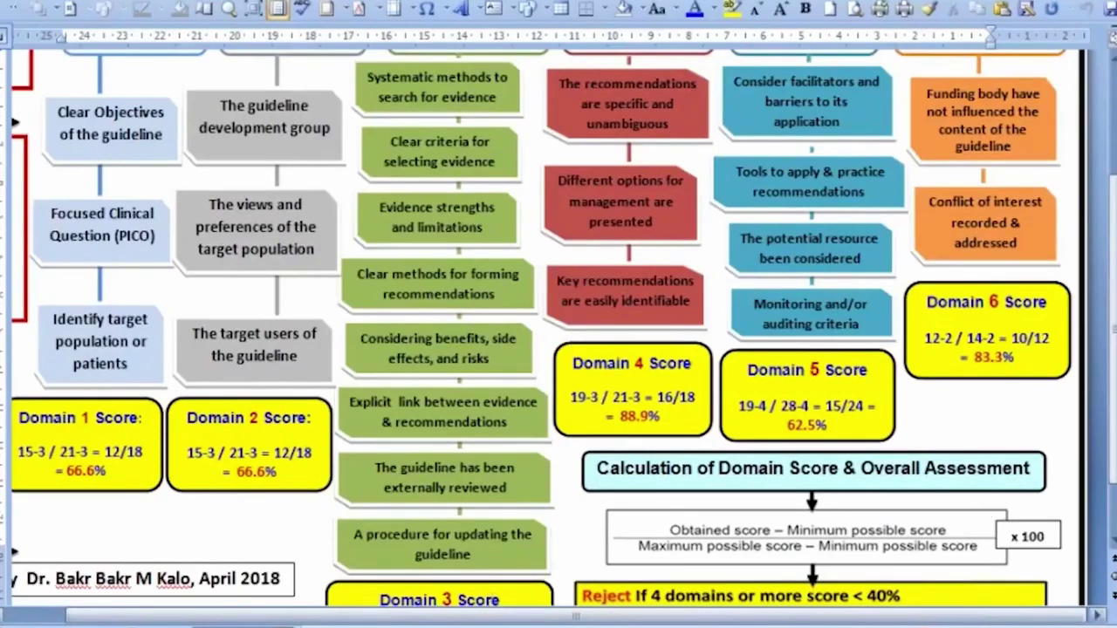
- Switch to the IDSA C. difficile guideline PDF in Acrobat Reader DC
mouse_move(447, 625)
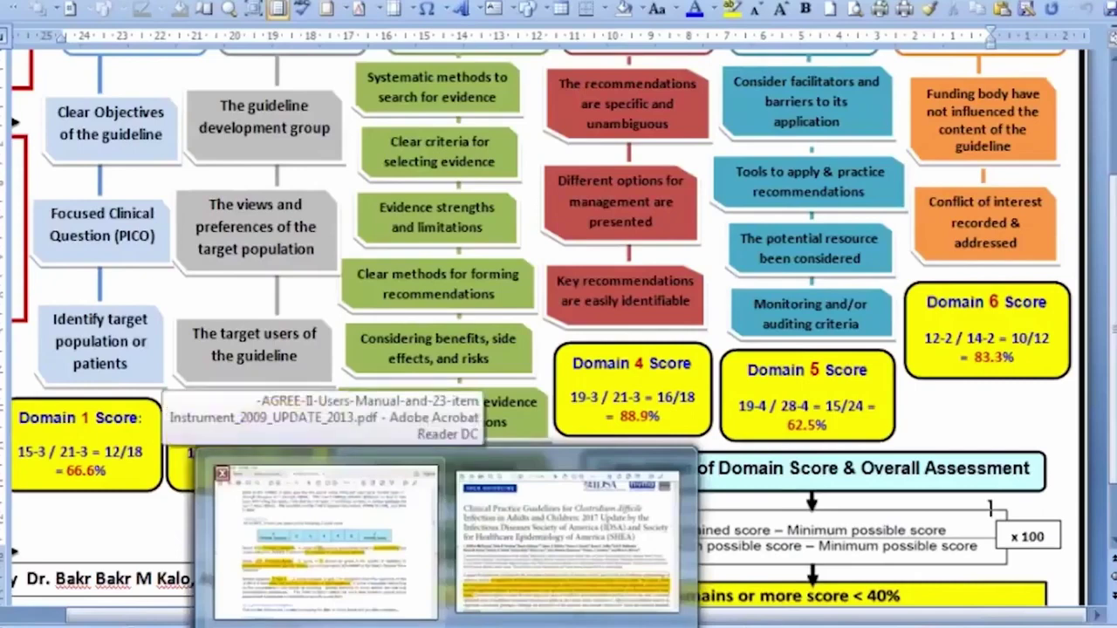
left_click(506, 593)
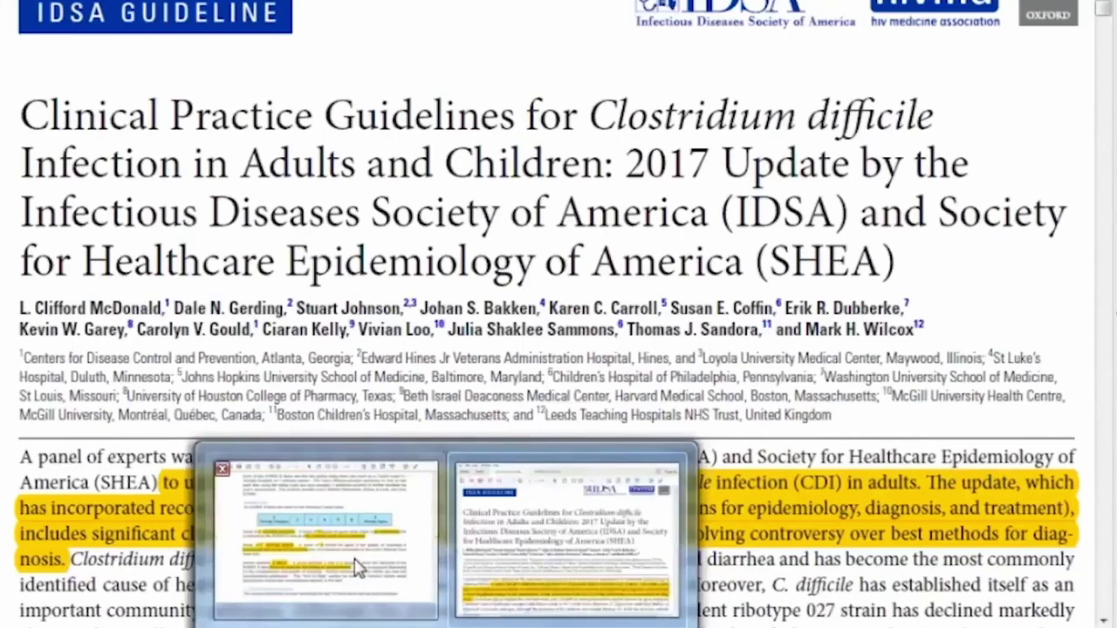
mouse_move(357, 568)
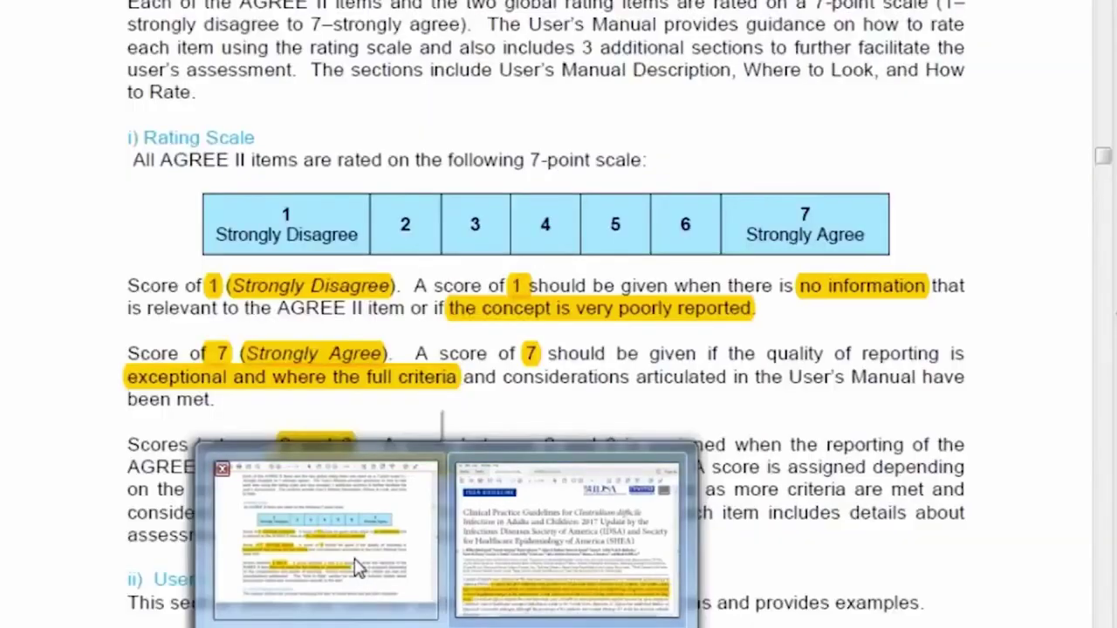
- Bring forward the AGREE II User's Manual at its 7-point rating scale section
left_click(356, 568)
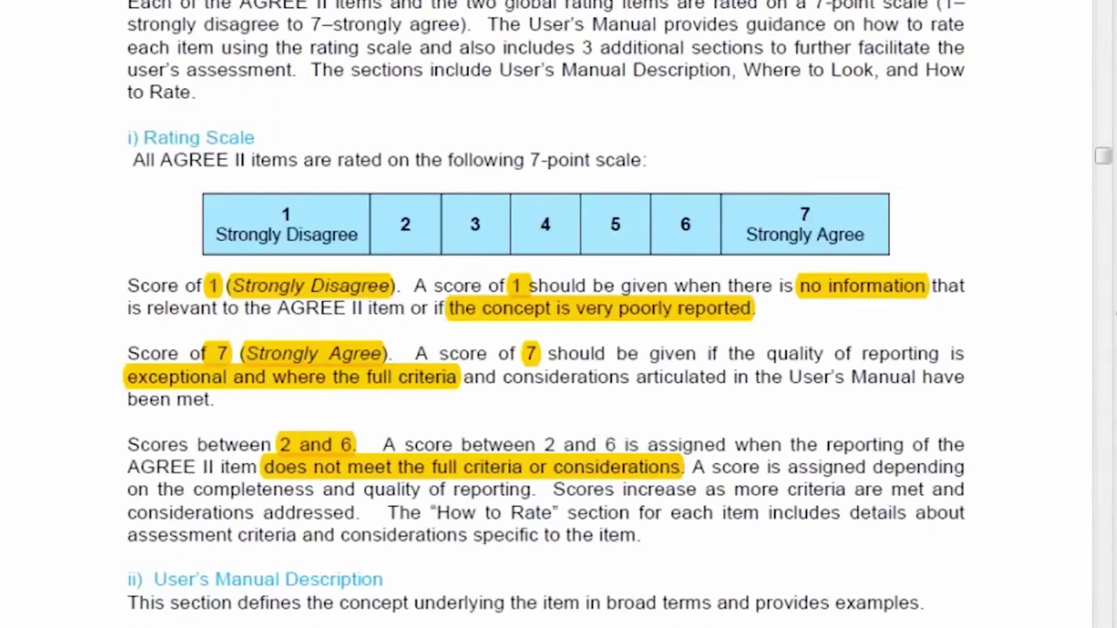
- Return to the IDSA/SHEA C. difficile guideline PDF
mouse_move(445, 624)
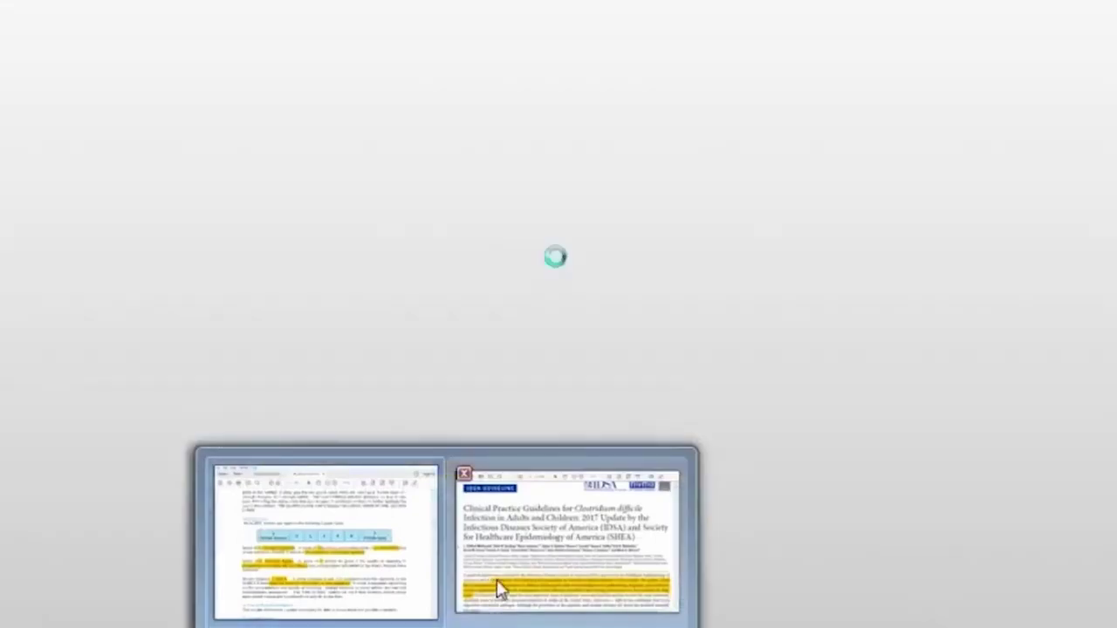
left_click(500, 590)
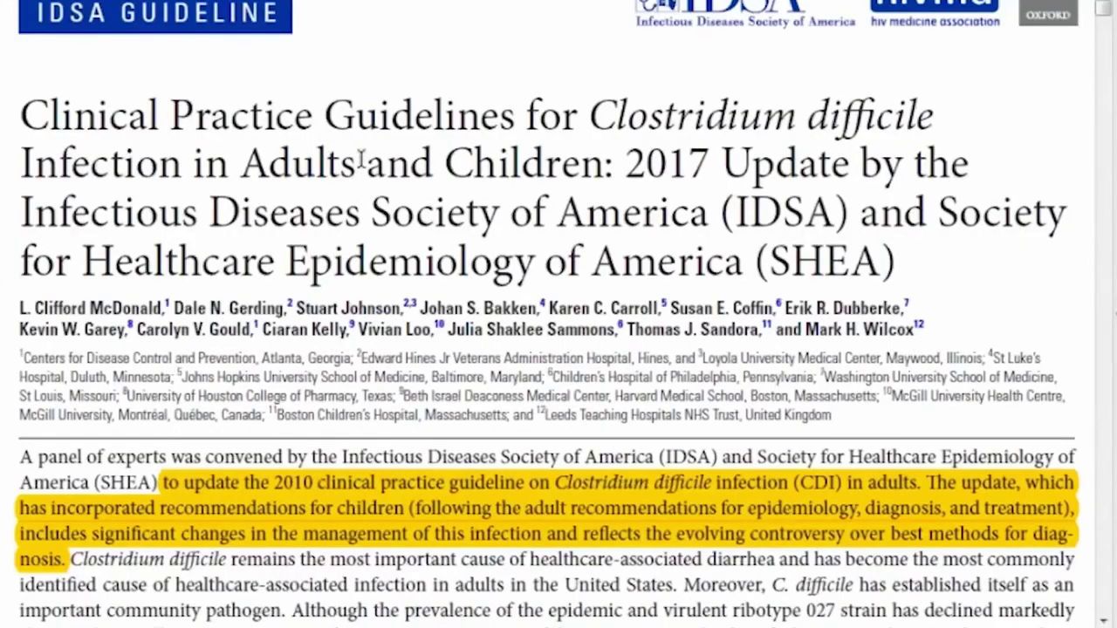
scroll(361, 161, "down", 3)
scroll(362, 160, "up", 1)
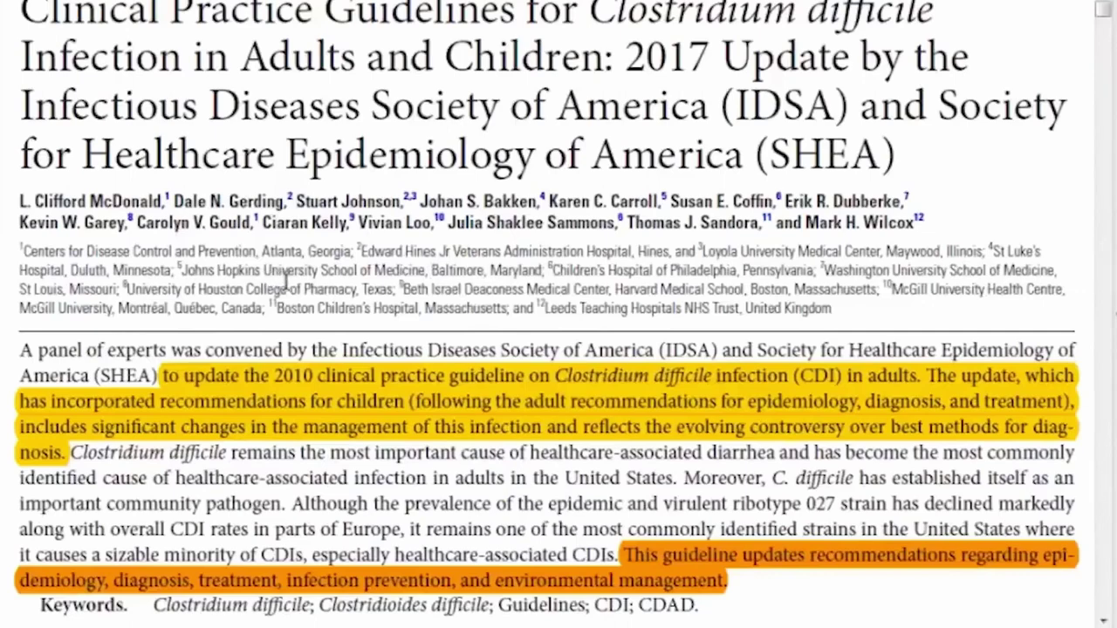
- Read through the guideline's highlighted abstract and Executive Summary
scroll(286, 278, "down", 1)
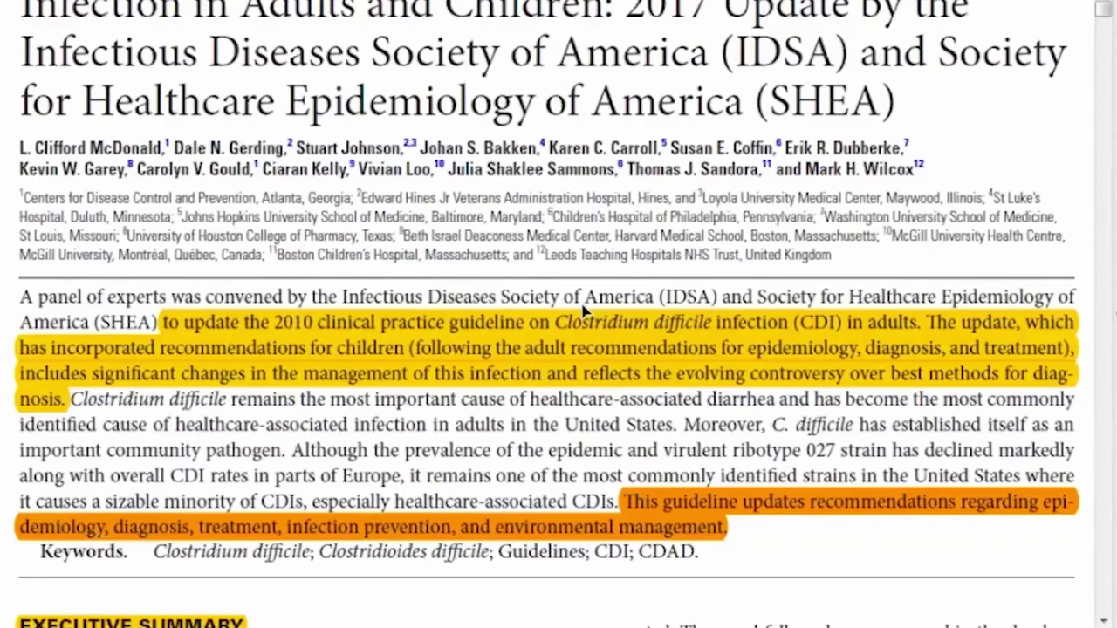
scroll(584, 307, "down", 2)
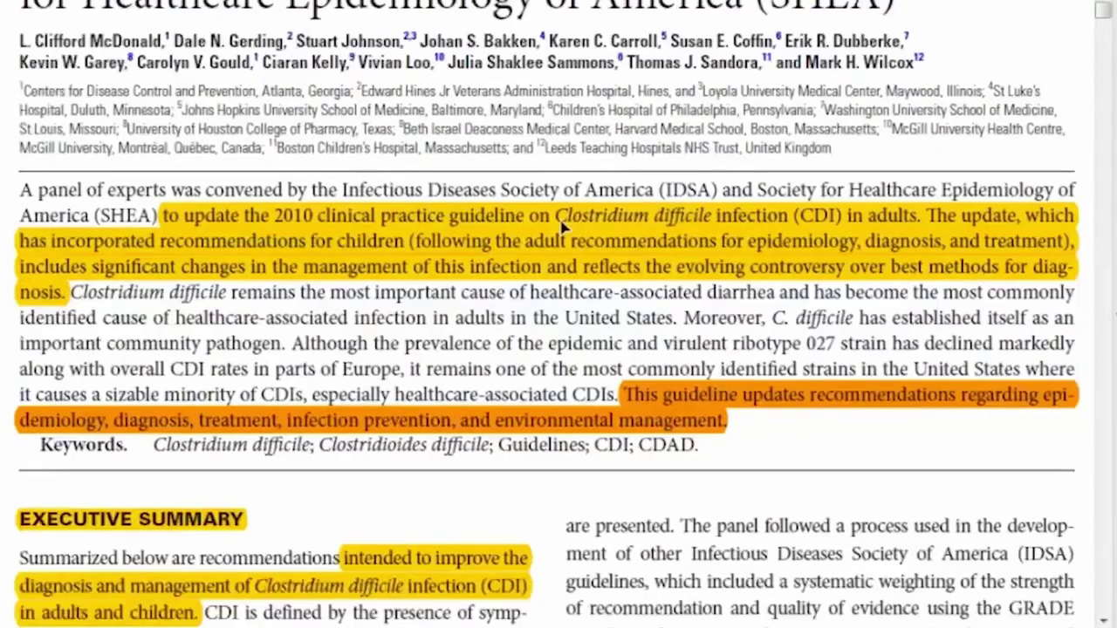
scroll(437, 332, "down", 2)
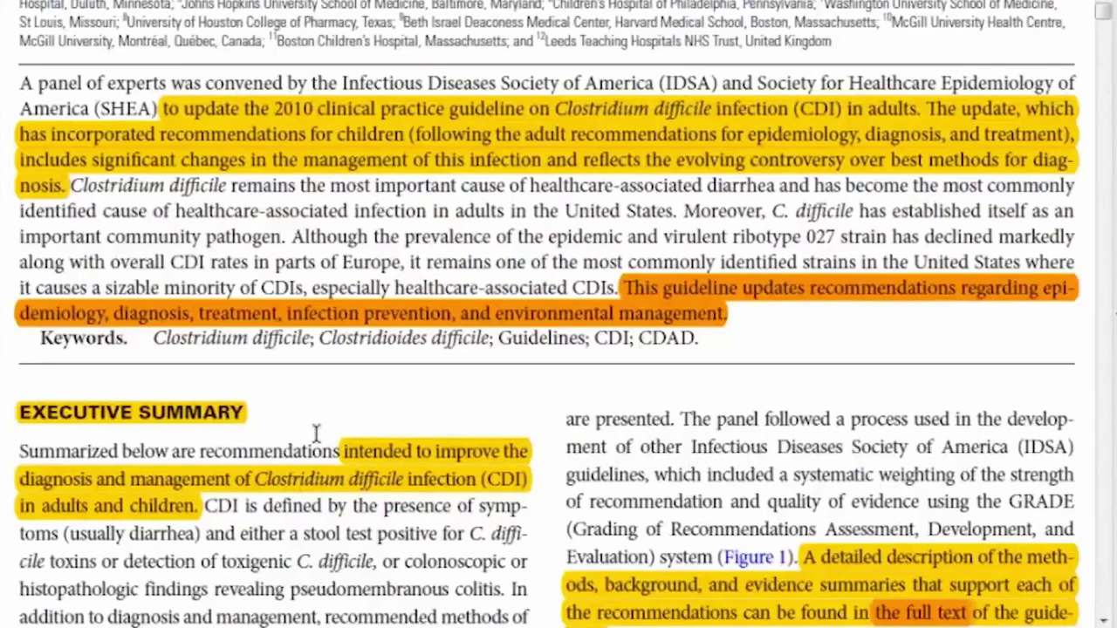
scroll(317, 434, "down", 1)
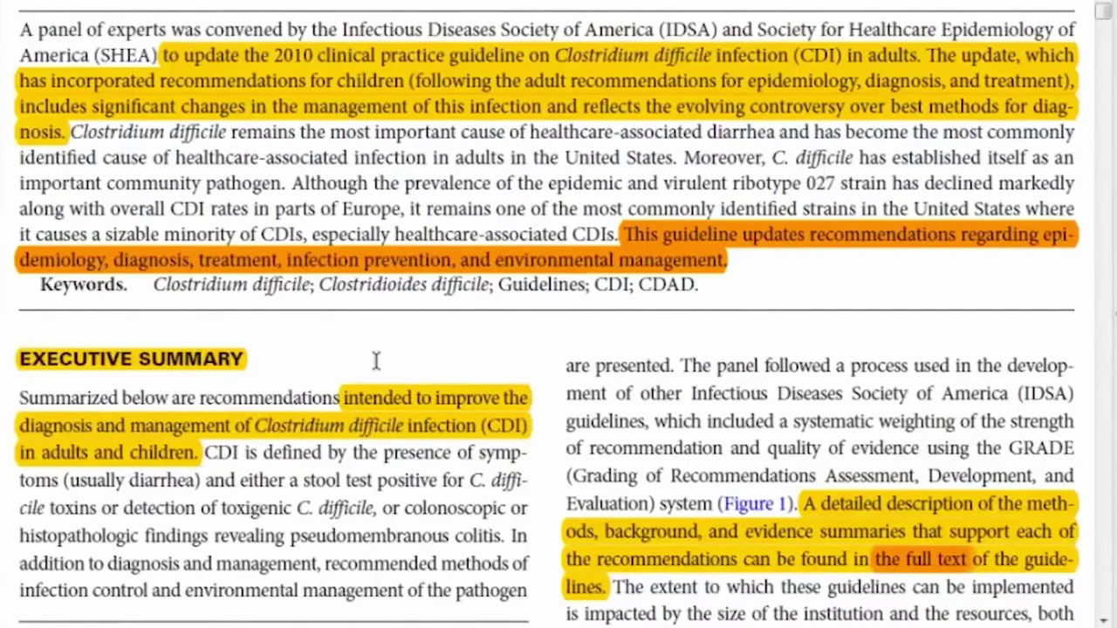
scroll(376, 361, "down", 1)
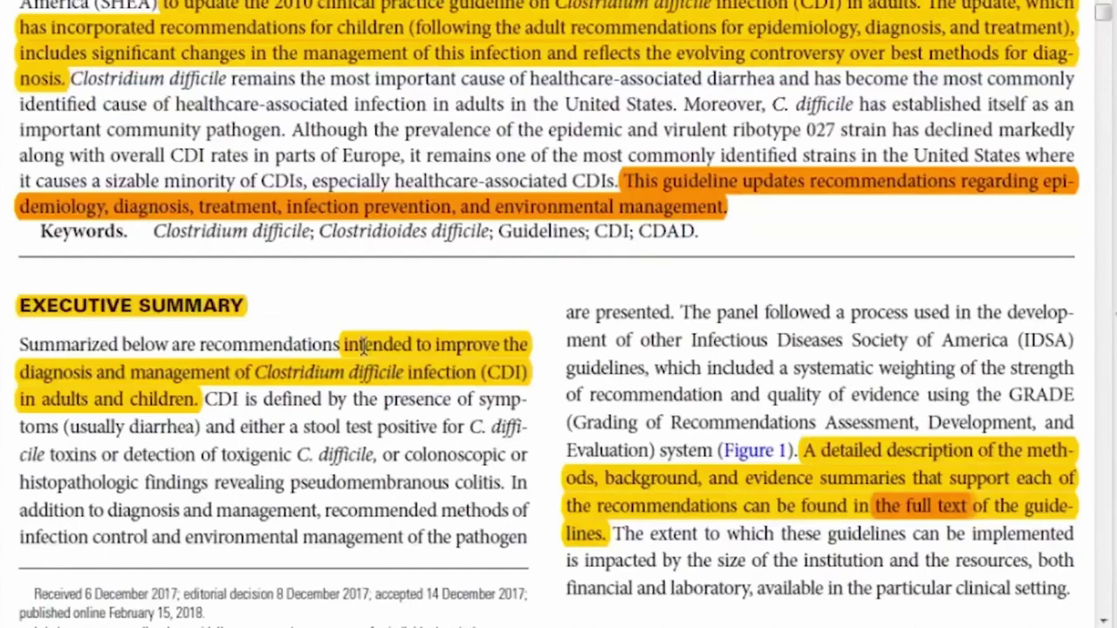
scroll(362, 346, "down", 1)
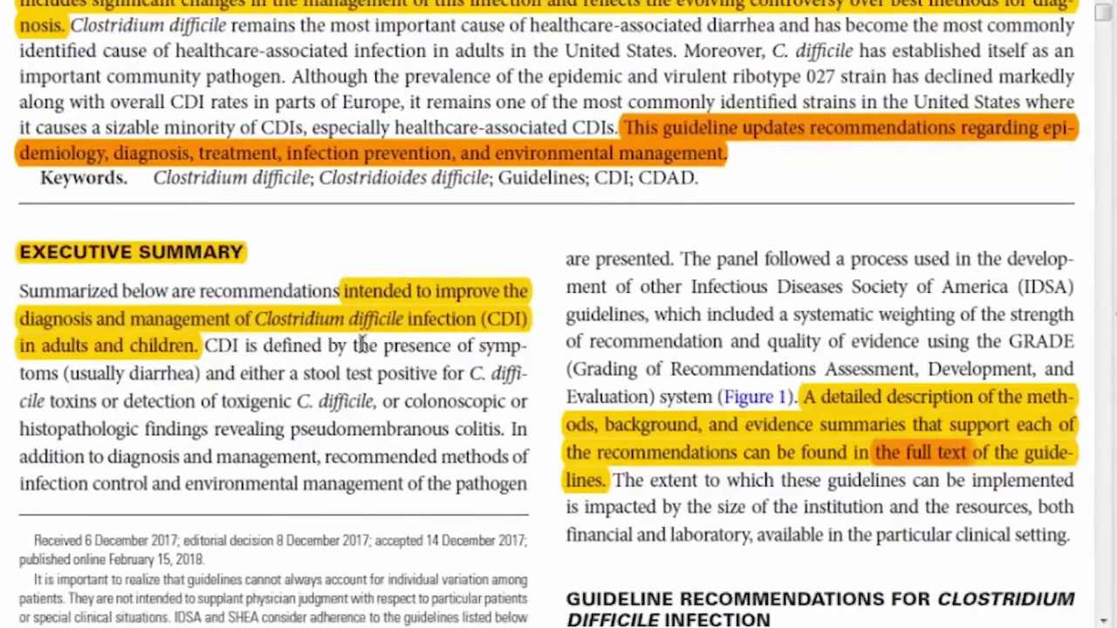
scroll(362, 347, "down", 1)
scroll(449, 212, "down", 1)
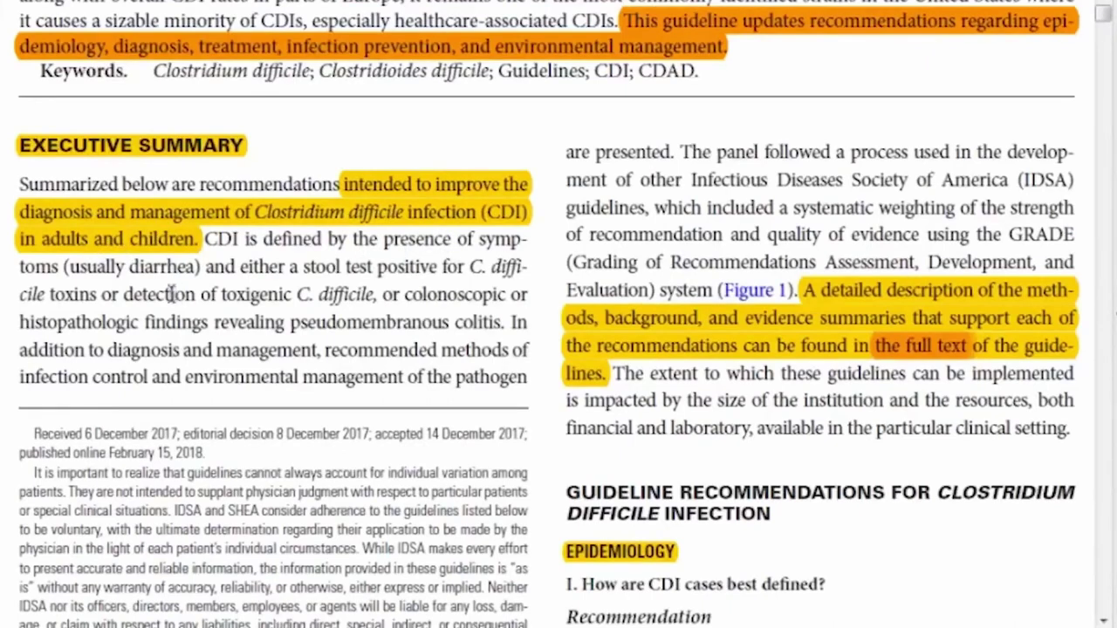
scroll(353, 480, "up", 3)
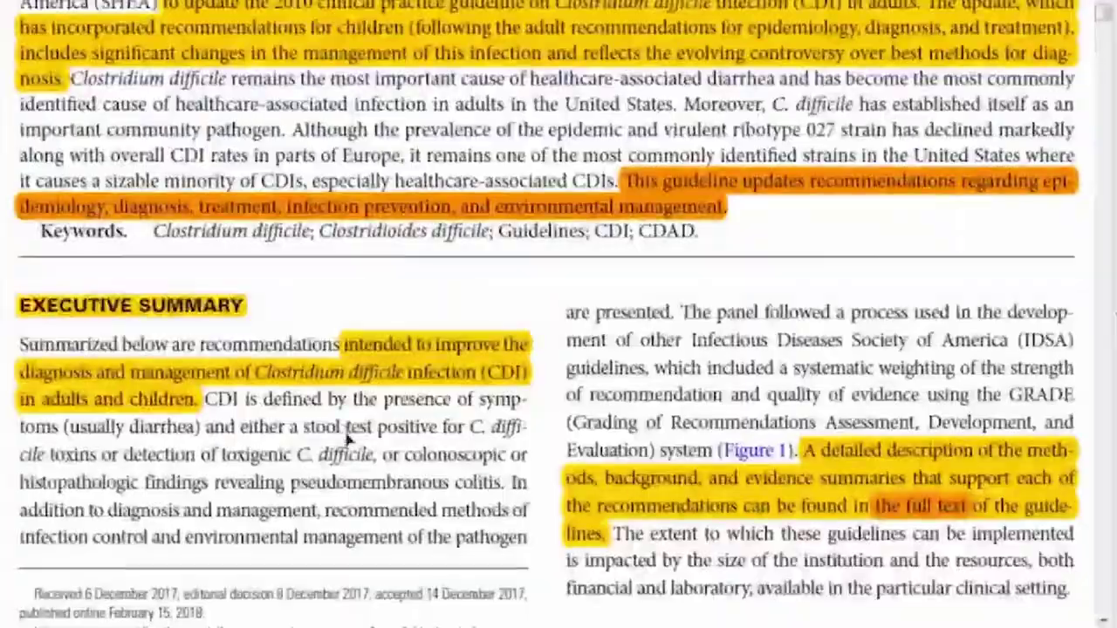
scroll(350, 437, "up", 1)
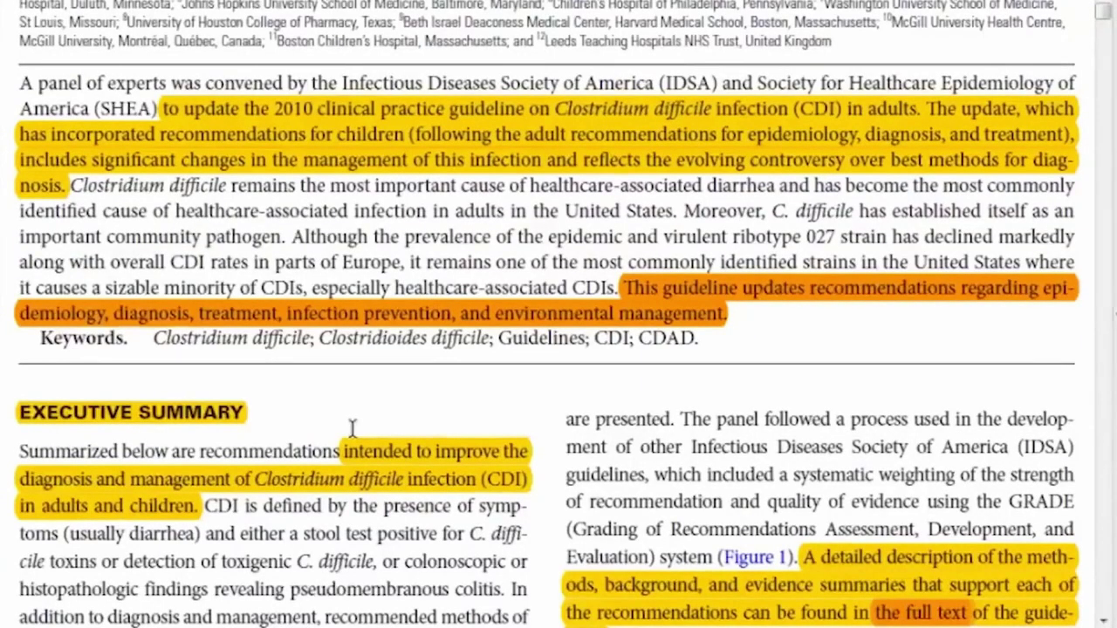
- Scroll to Epidemiology recommendation I on defining CDI cases at the bottom of page e1
scroll(352, 428, "up", 3)
scroll(395, 376, "down", 7)
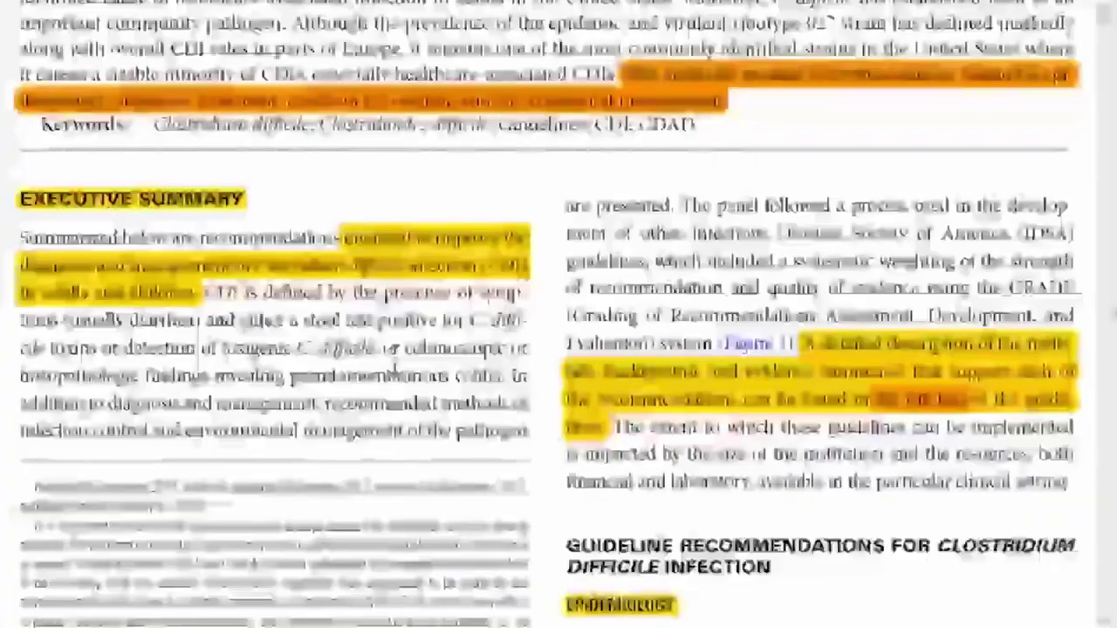
scroll(392, 359, "down", 1)
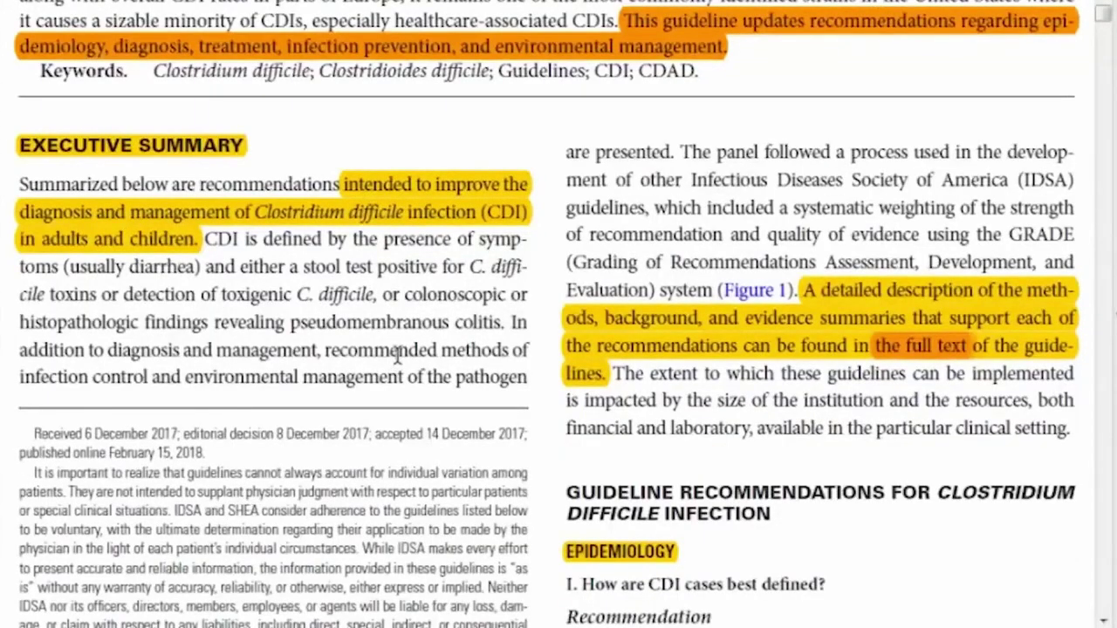
scroll(396, 352, "down", 1)
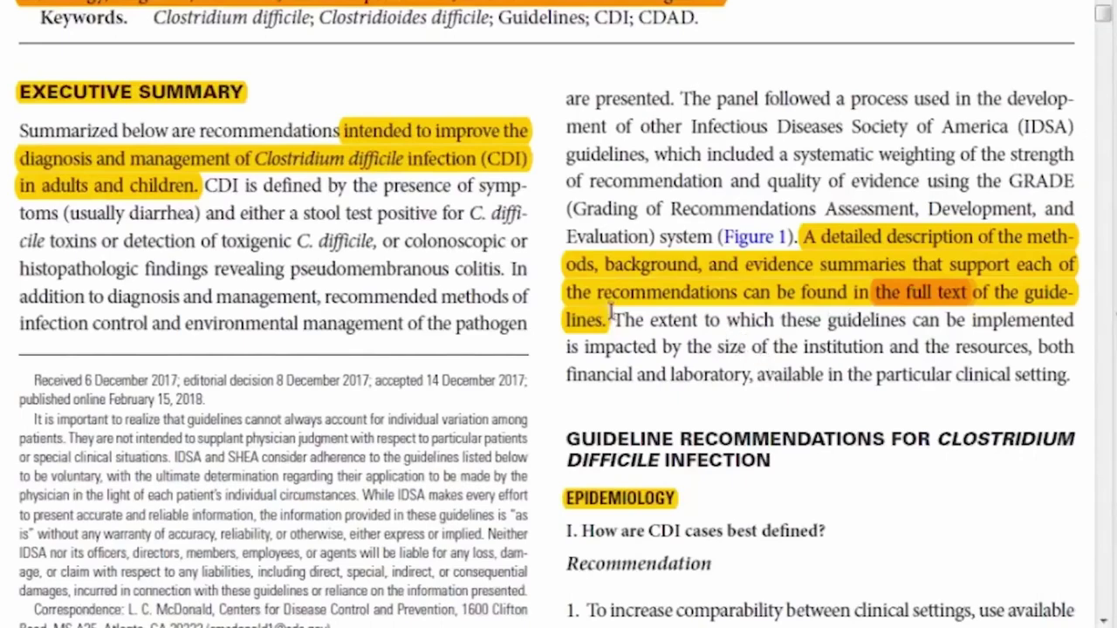
scroll(610, 311, "down", 1)
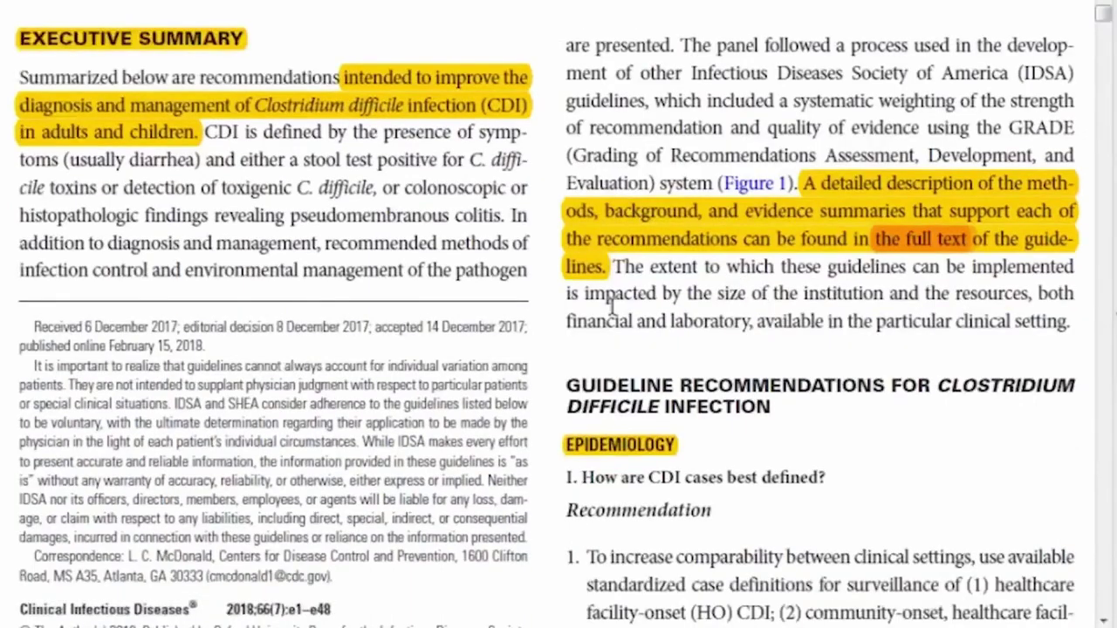
scroll(611, 305, "down", 1)
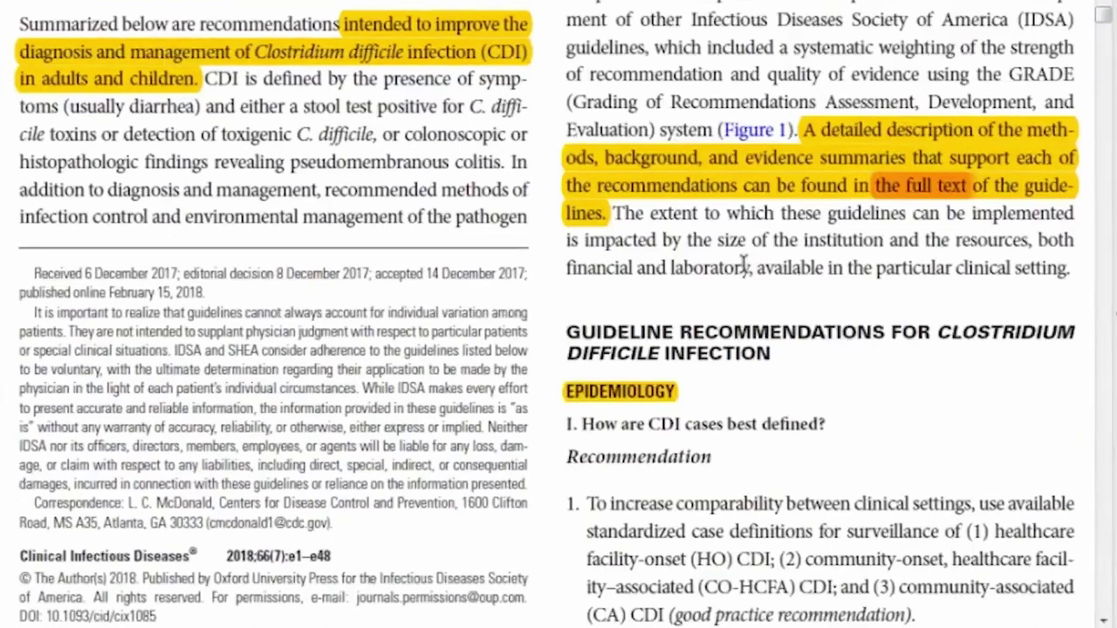
scroll(802, 297, "down", 1)
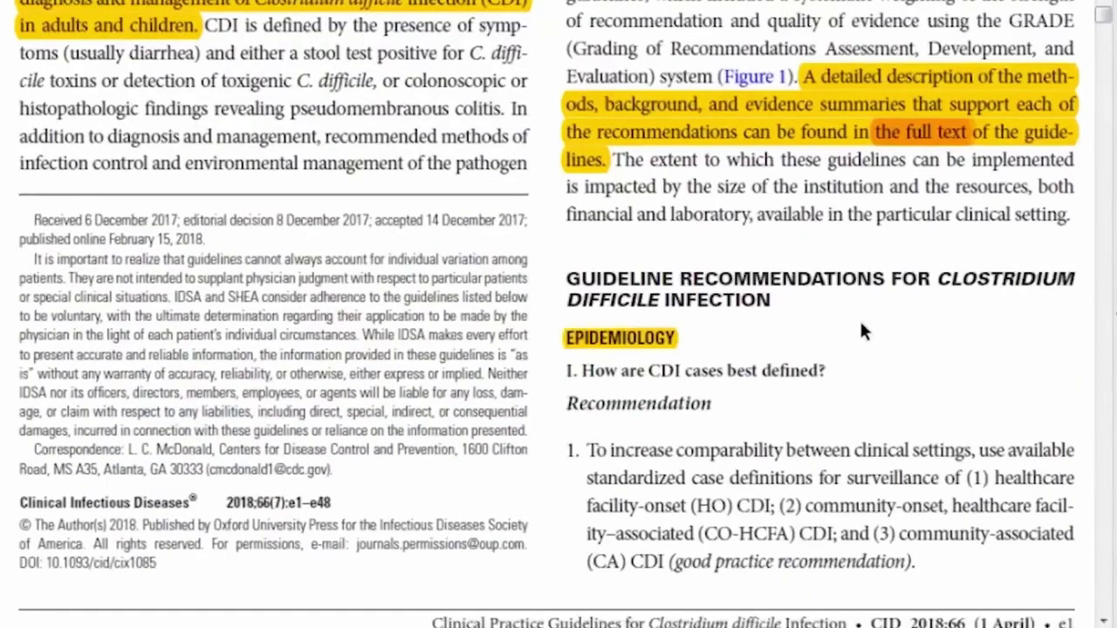
scroll(861, 328, "down", 1)
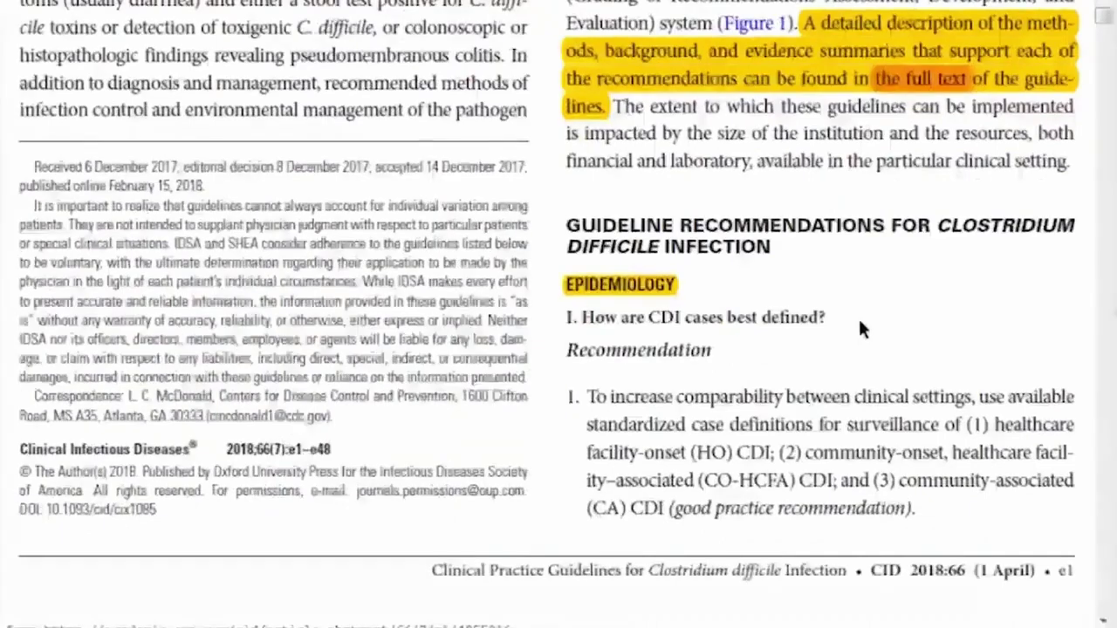
scroll(678, 285, "down", 1)
scroll(677, 285, "down", 1)
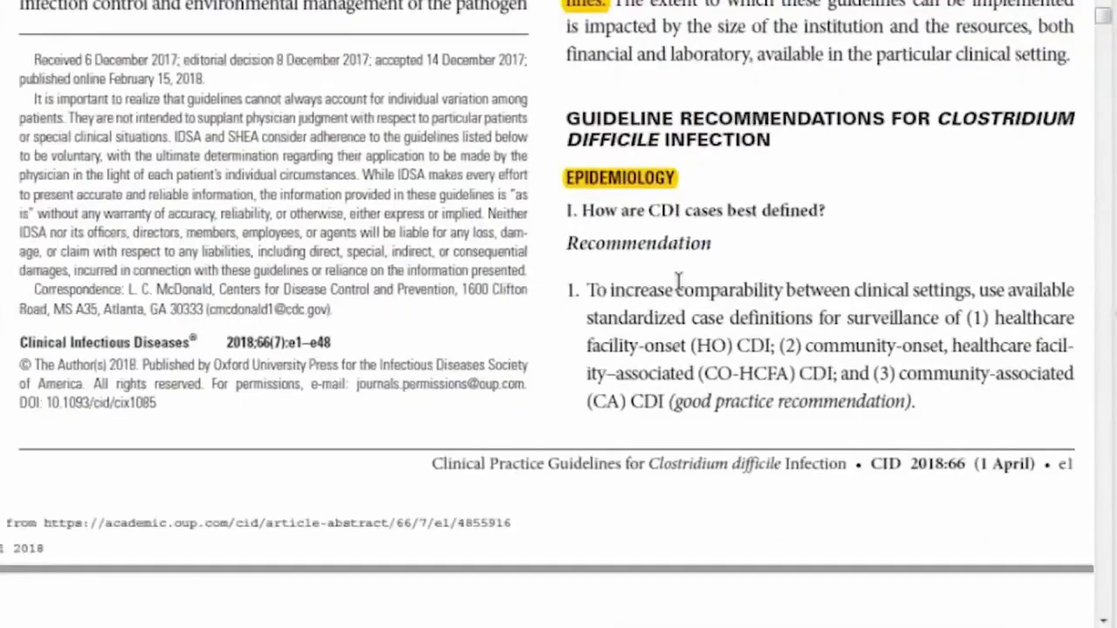
- Page past the recurrent and pediatric CDI recommendations and Table 2 to Methodology and Panel Composition
scroll(678, 281, "down", 2)
scroll(682, 262, "down", 6)
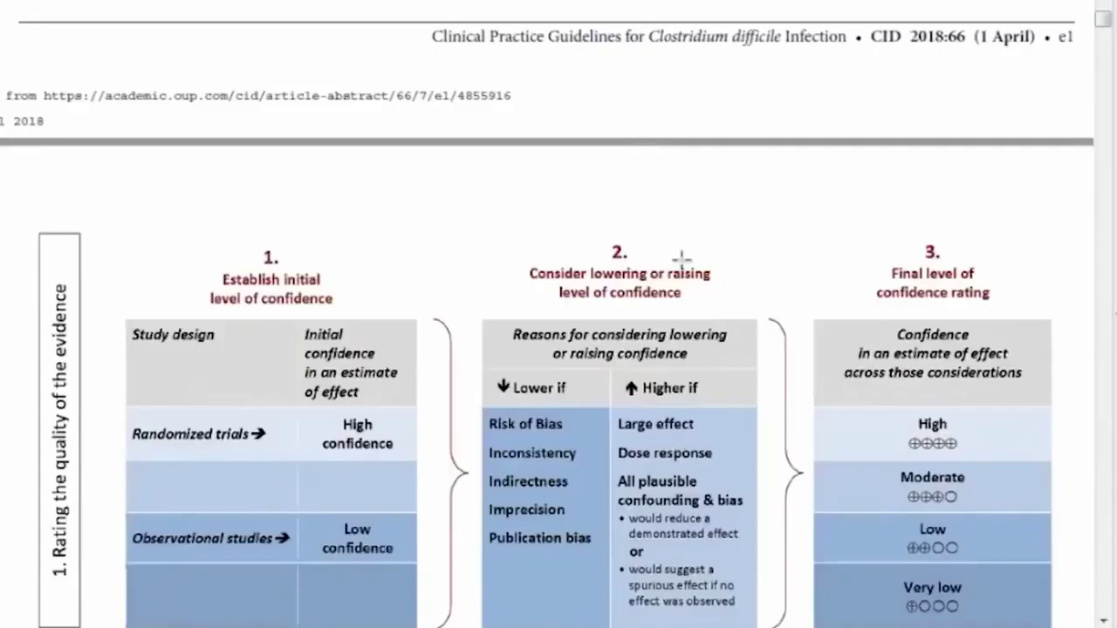
scroll(681, 258, "down", 4)
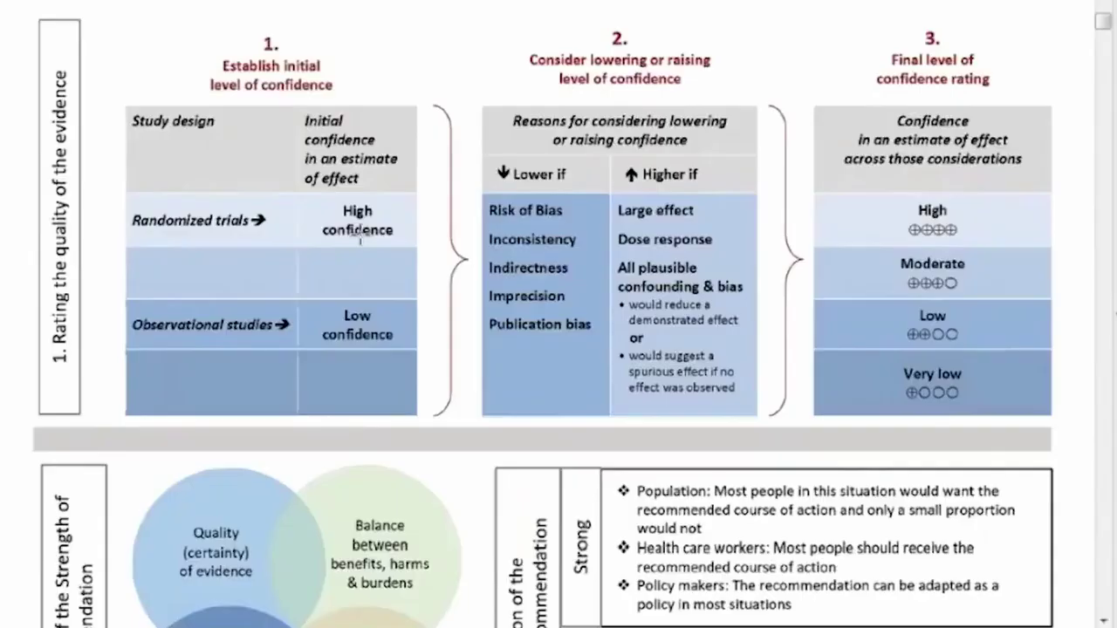
scroll(360, 240, "down", 1)
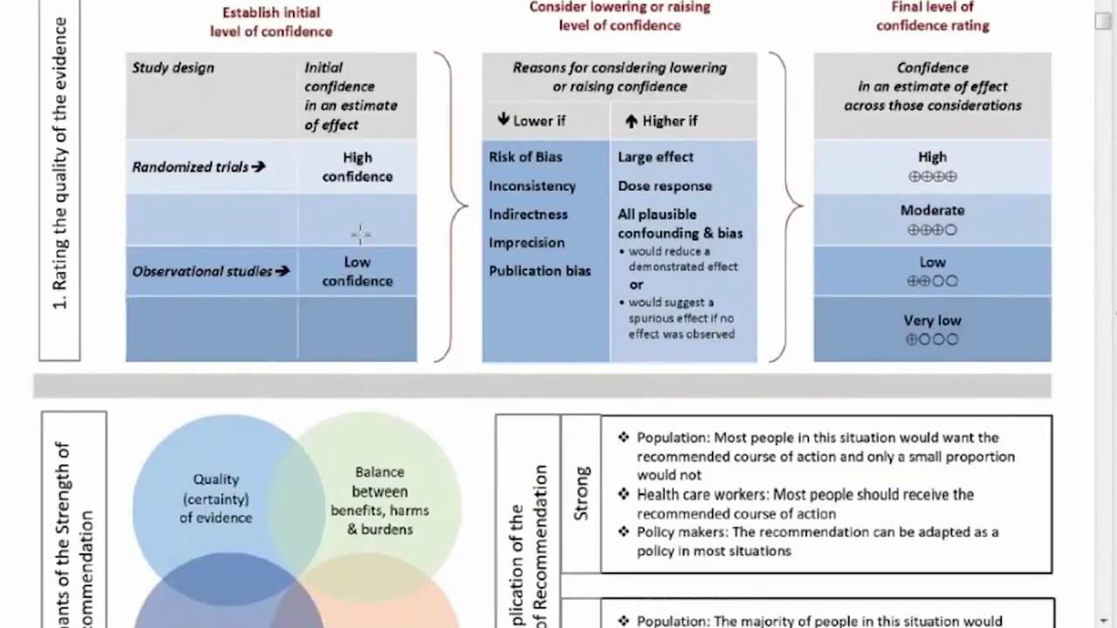
scroll(359, 232, "down", 1)
scroll(359, 230, "down", 2)
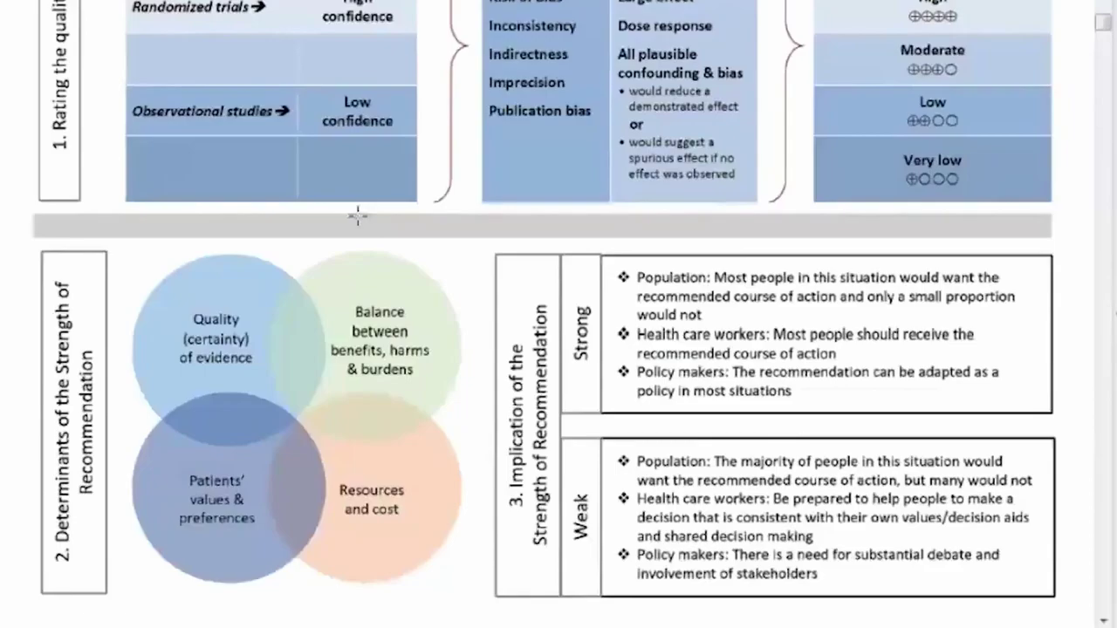
scroll(357, 216, "down", 7)
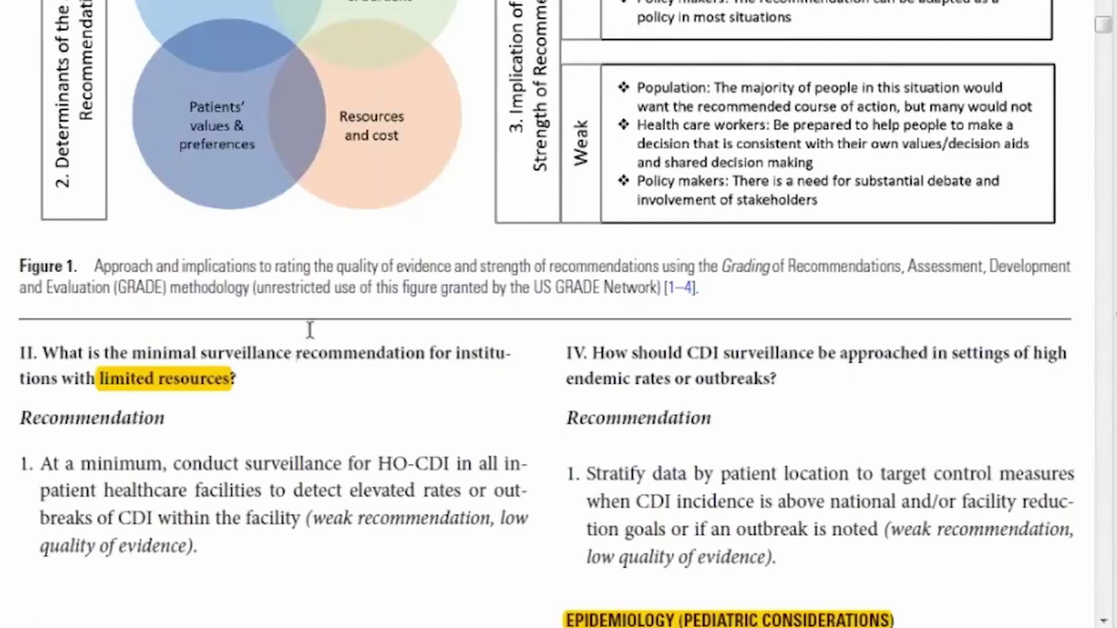
scroll(310, 329, "down", 1)
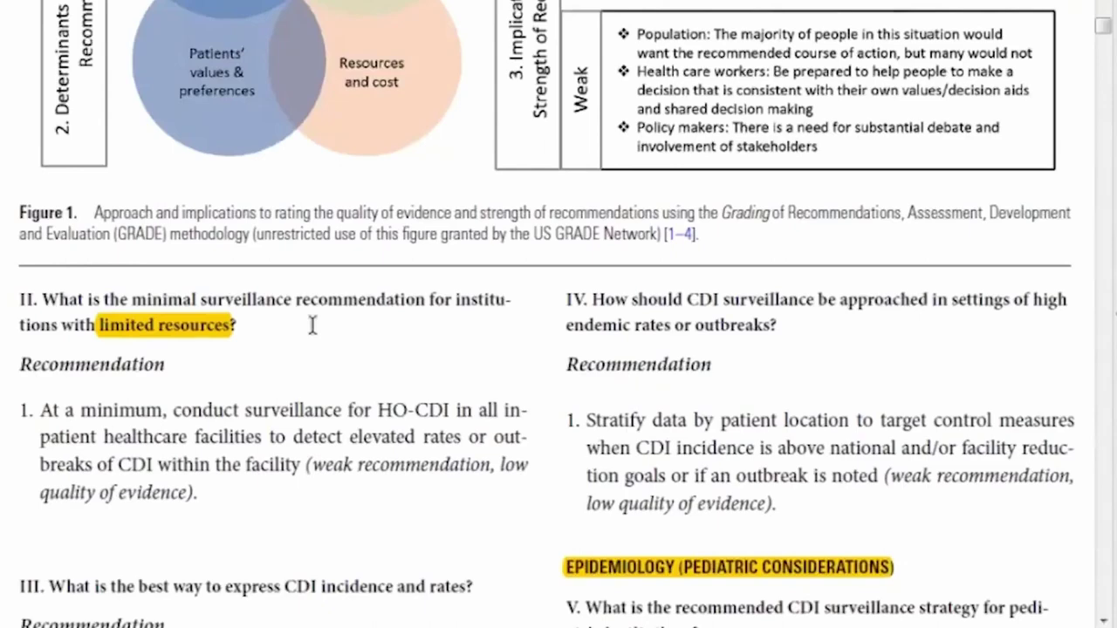
scroll(311, 325, "down", 1)
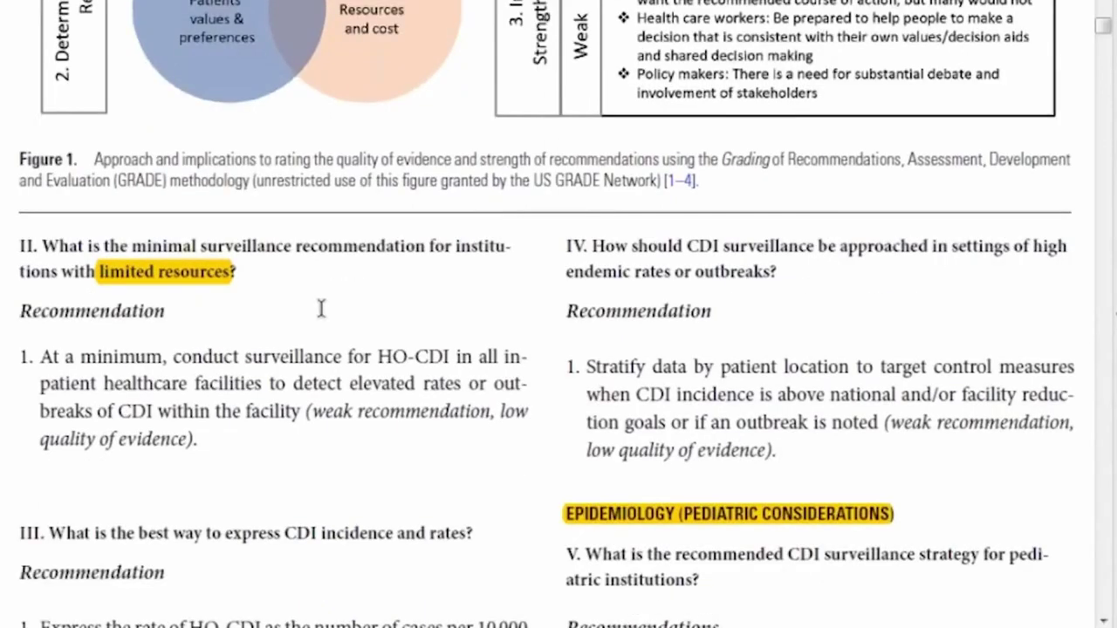
scroll(321, 309, "down", 2)
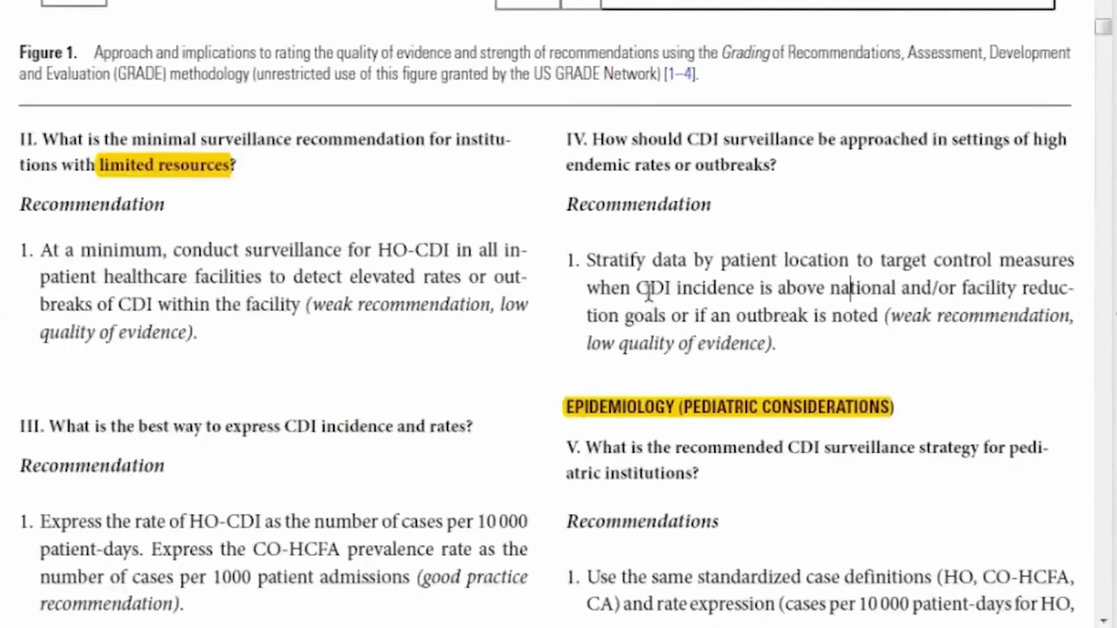
scroll(648, 294, "down", 1)
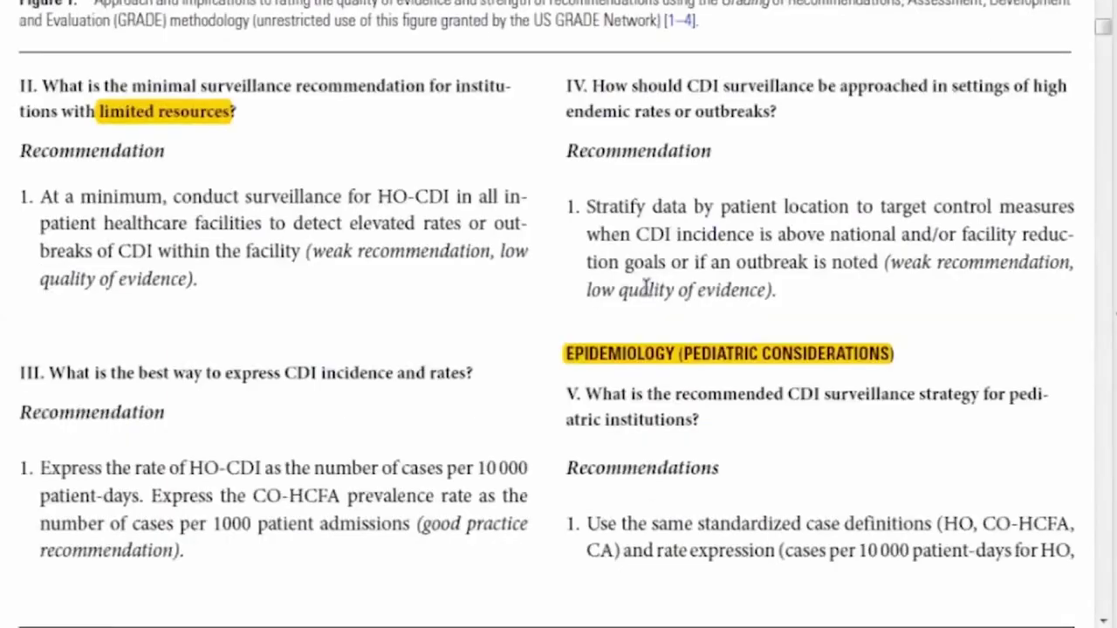
scroll(648, 288, "down", 1)
scroll(647, 296, "down", 3)
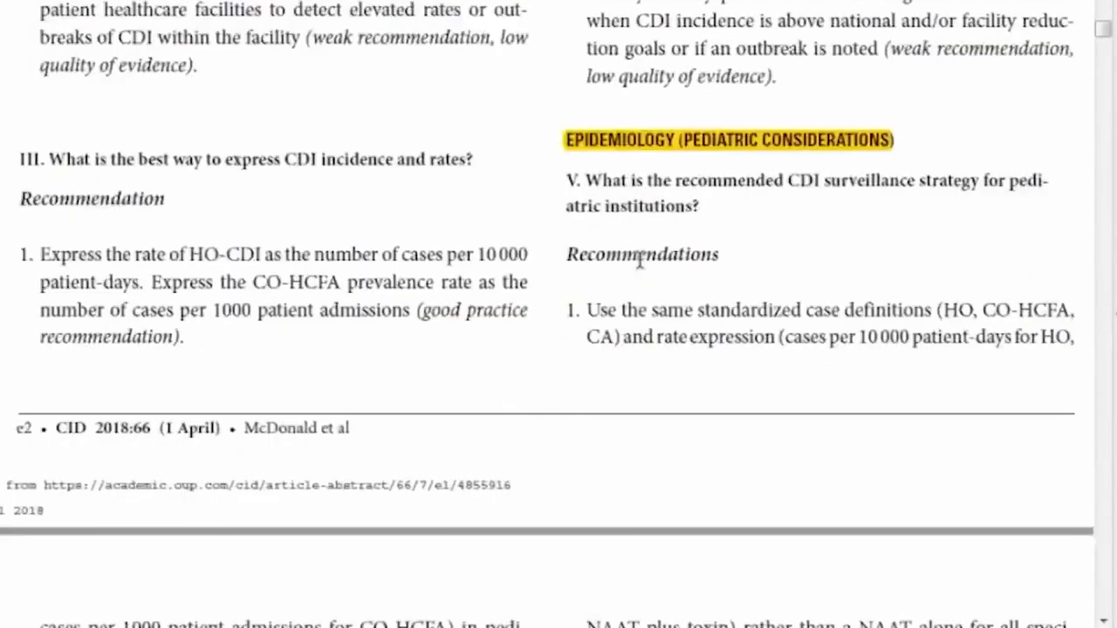
scroll(645, 257, "down", 6)
scroll(650, 252, "down", 2)
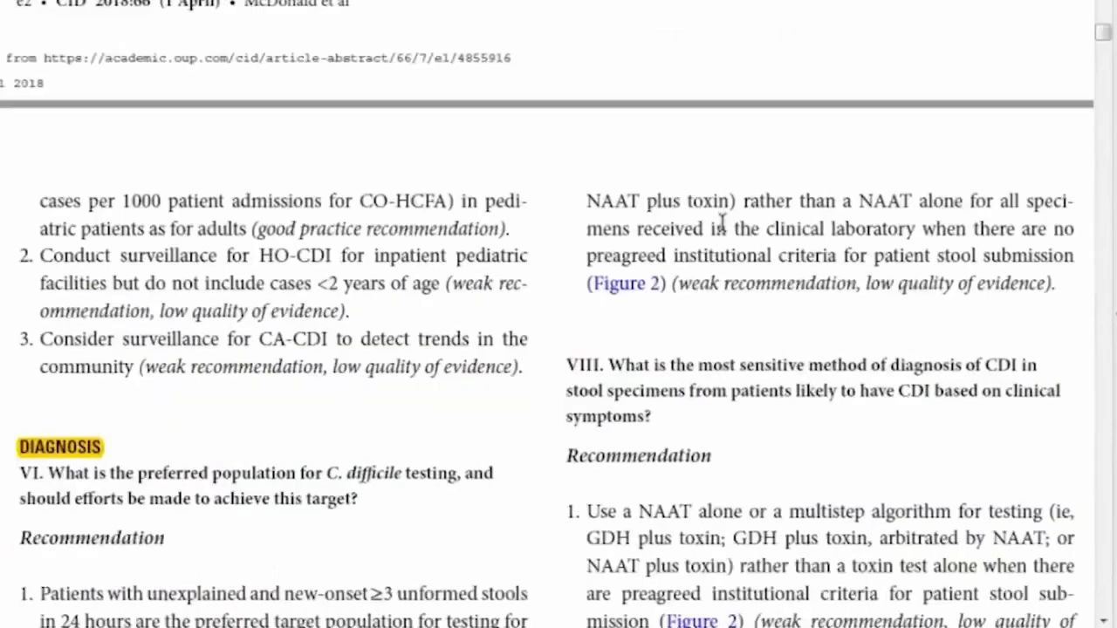
scroll(720, 223, "down", 2)
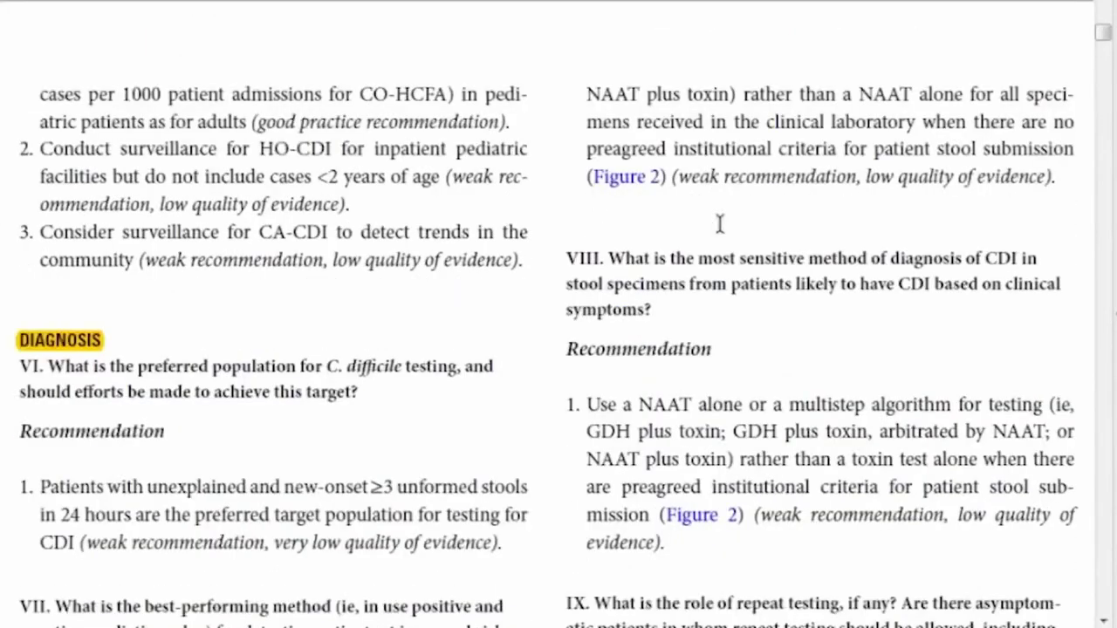
scroll(334, 259, "down", 1)
scroll(311, 262, "down", 5)
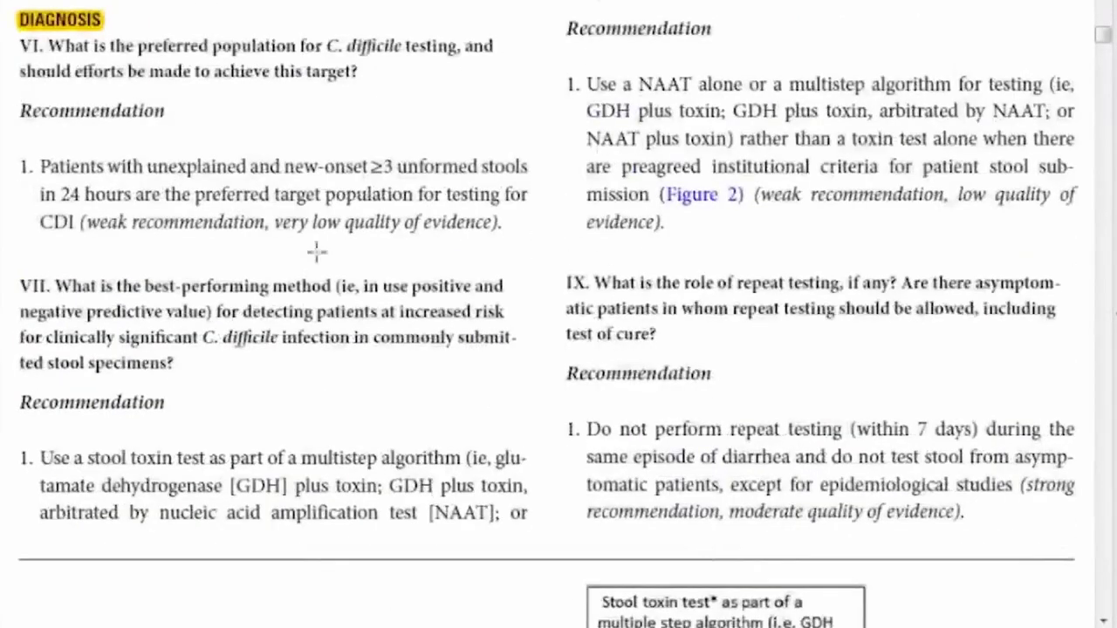
scroll(311, 263, "down", 10)
scroll(317, 250, "down", 13)
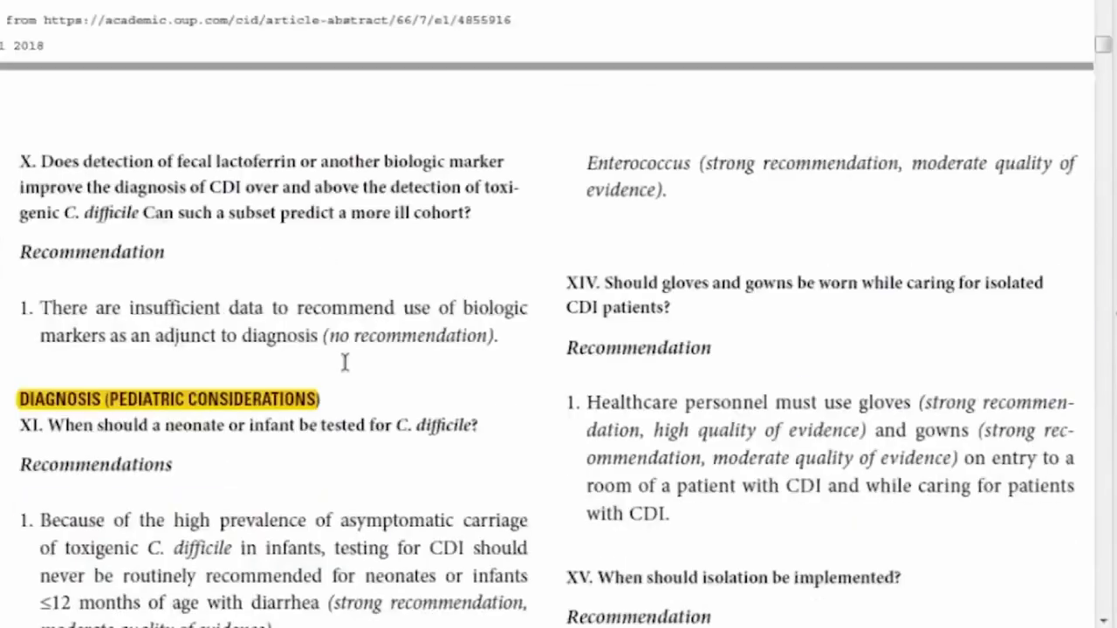
scroll(344, 362, "down", 1)
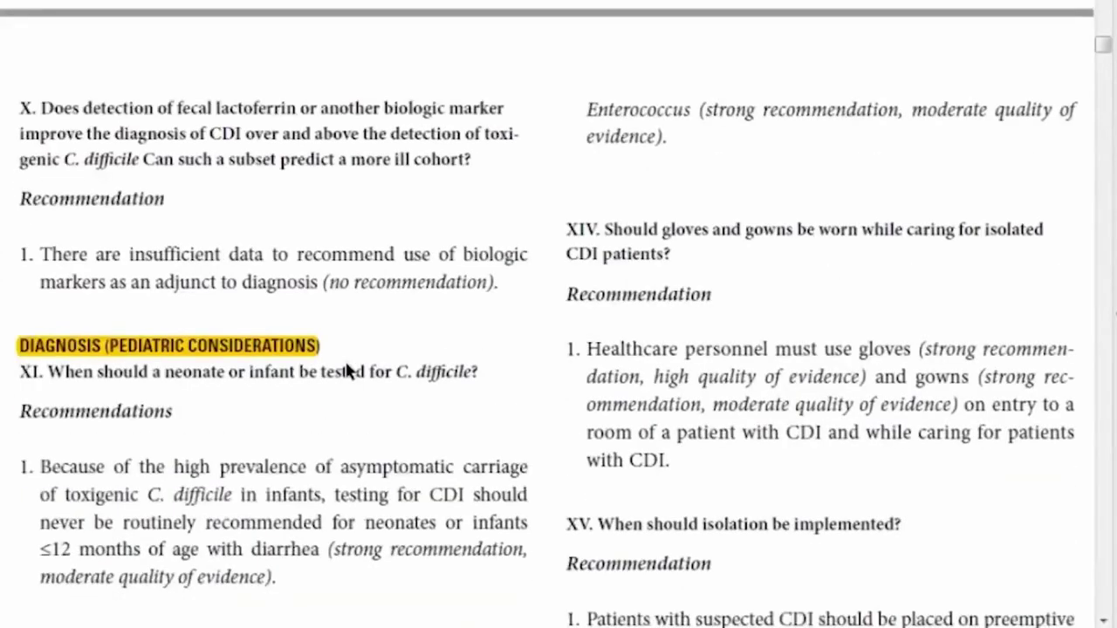
scroll(352, 327, "down", 2)
scroll(353, 327, "down", 2)
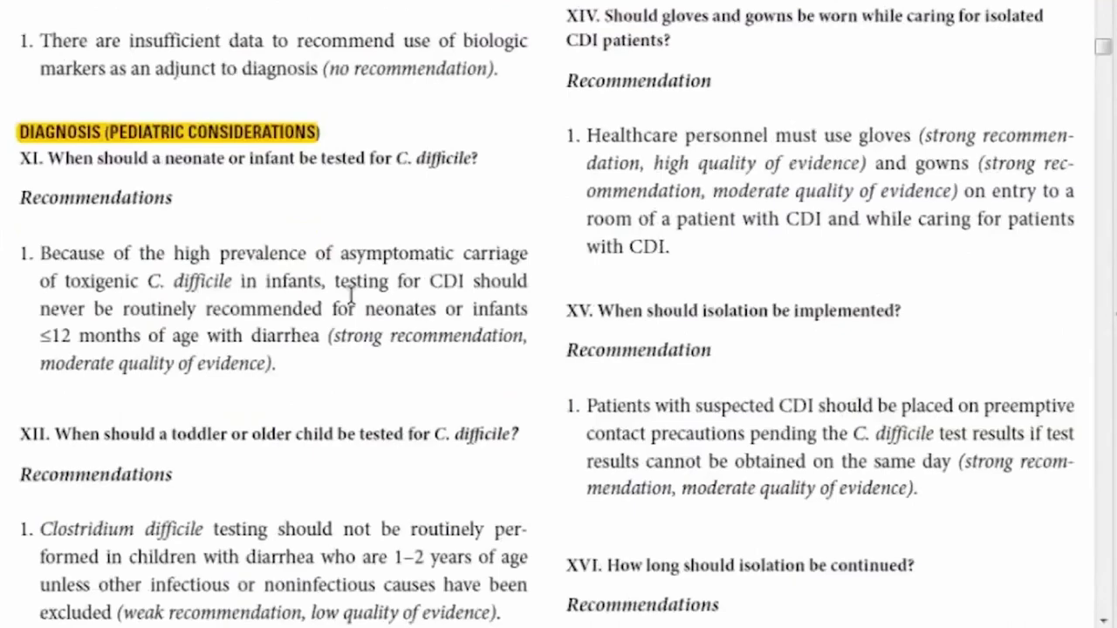
scroll(351, 293, "down", 8)
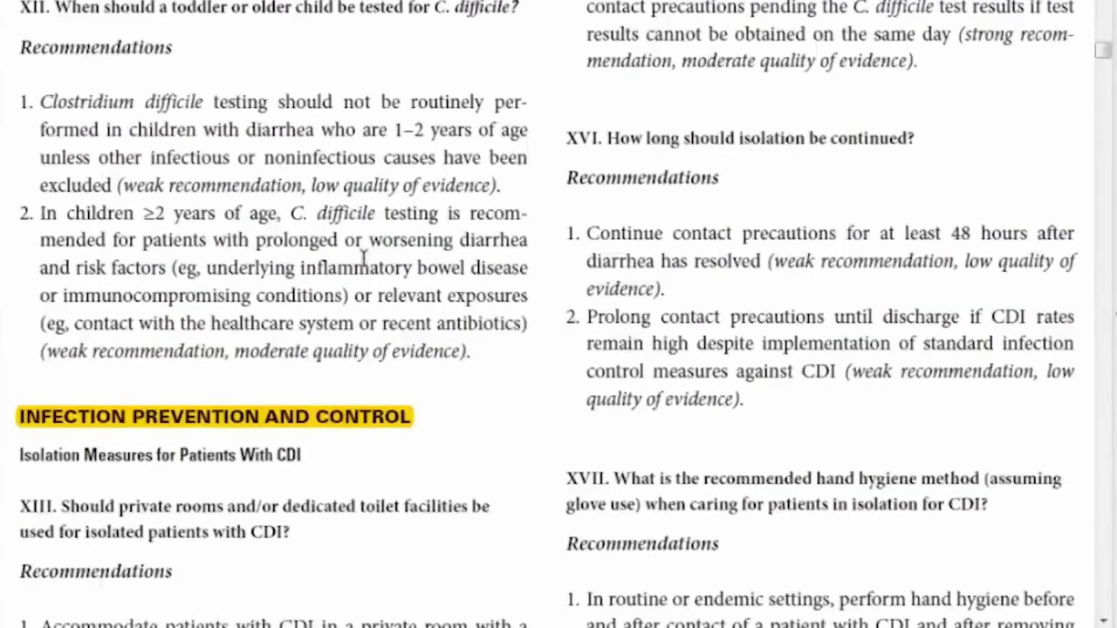
scroll(417, 324, "down", 1)
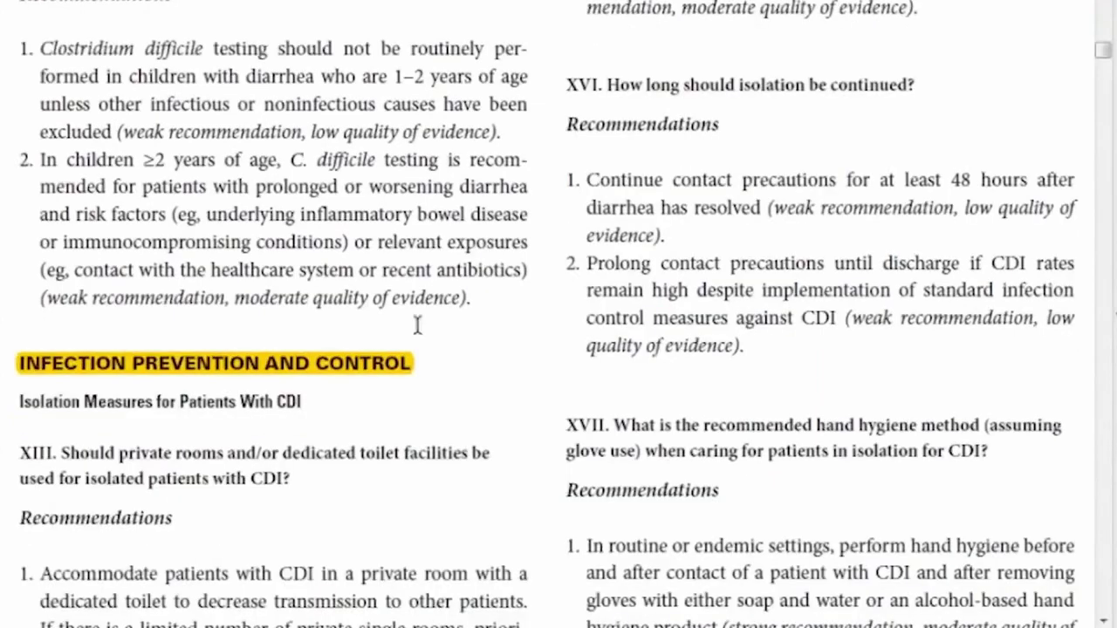
scroll(417, 324, "down", 20)
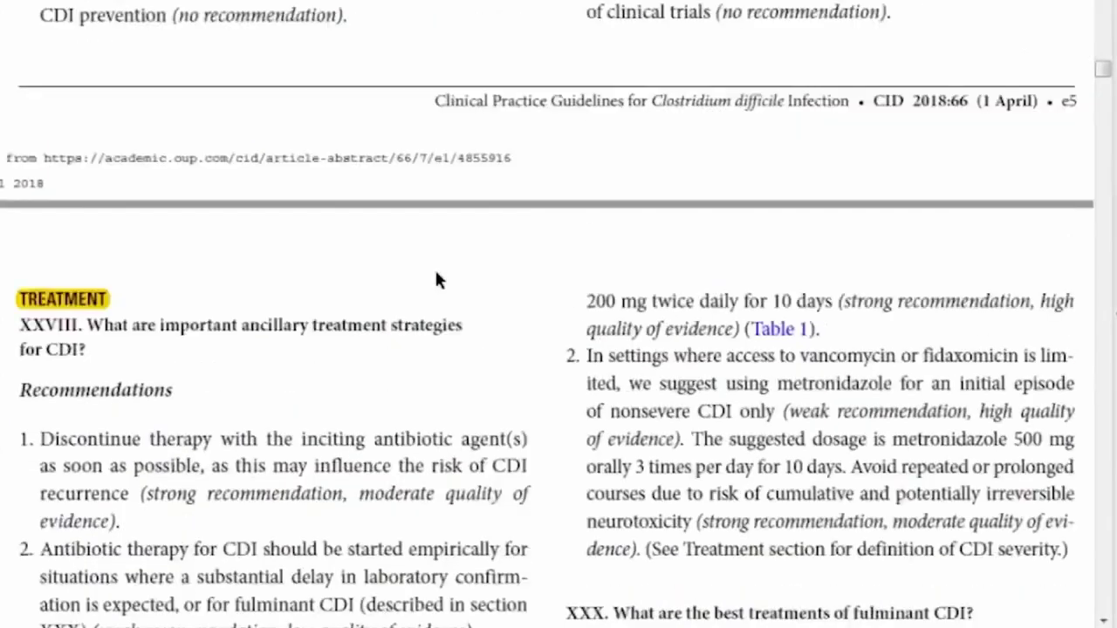
scroll(321, 257, "down", 6)
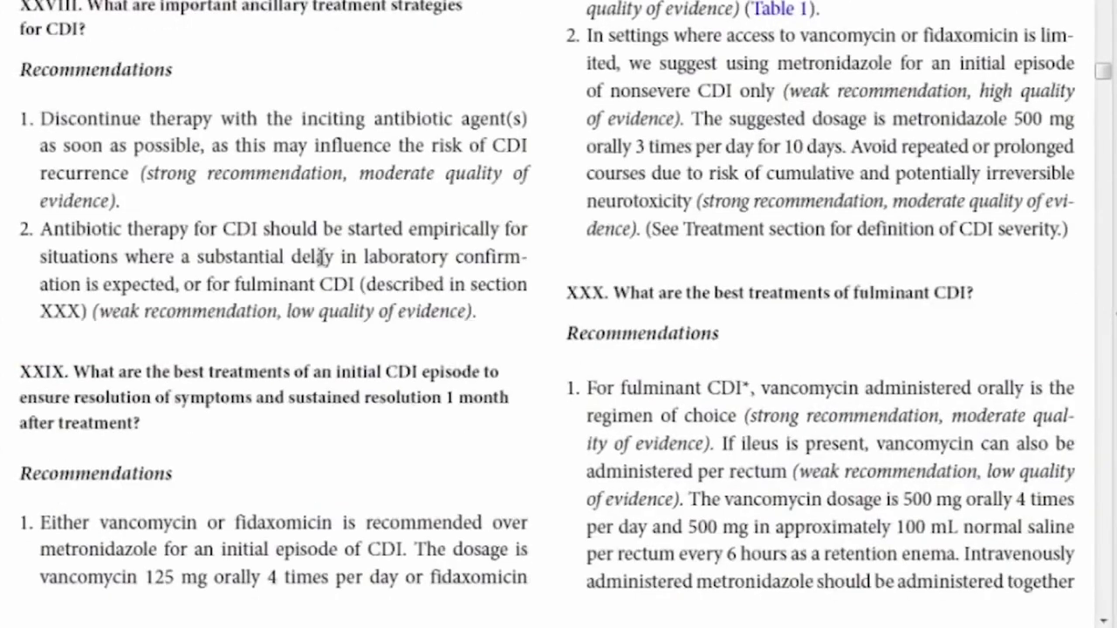
scroll(321, 257, "down", 10)
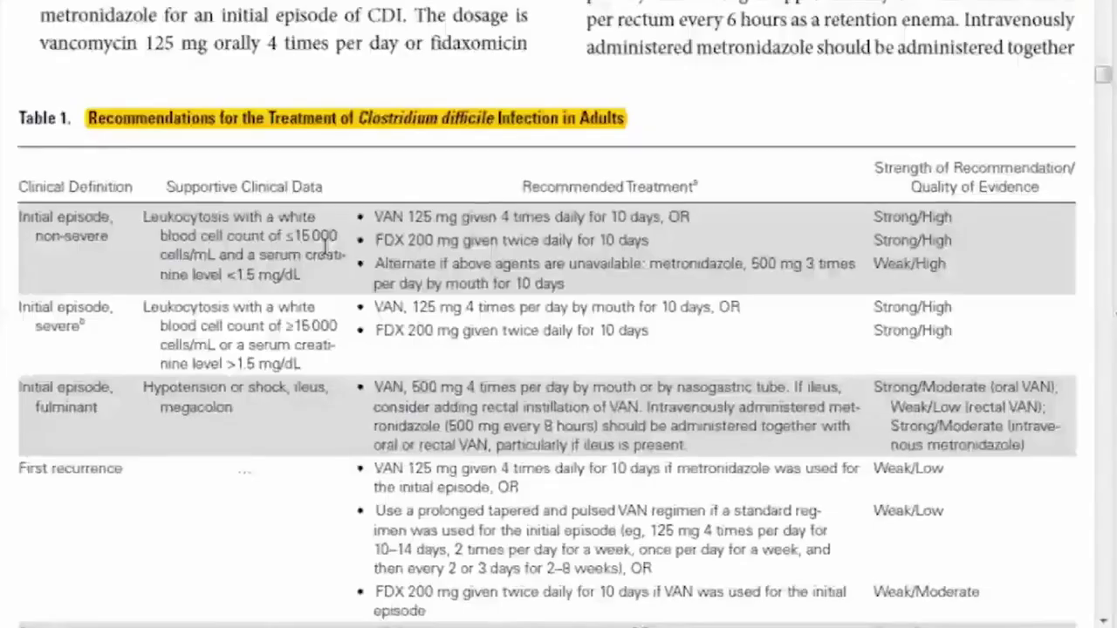
scroll(327, 249, "down", 15)
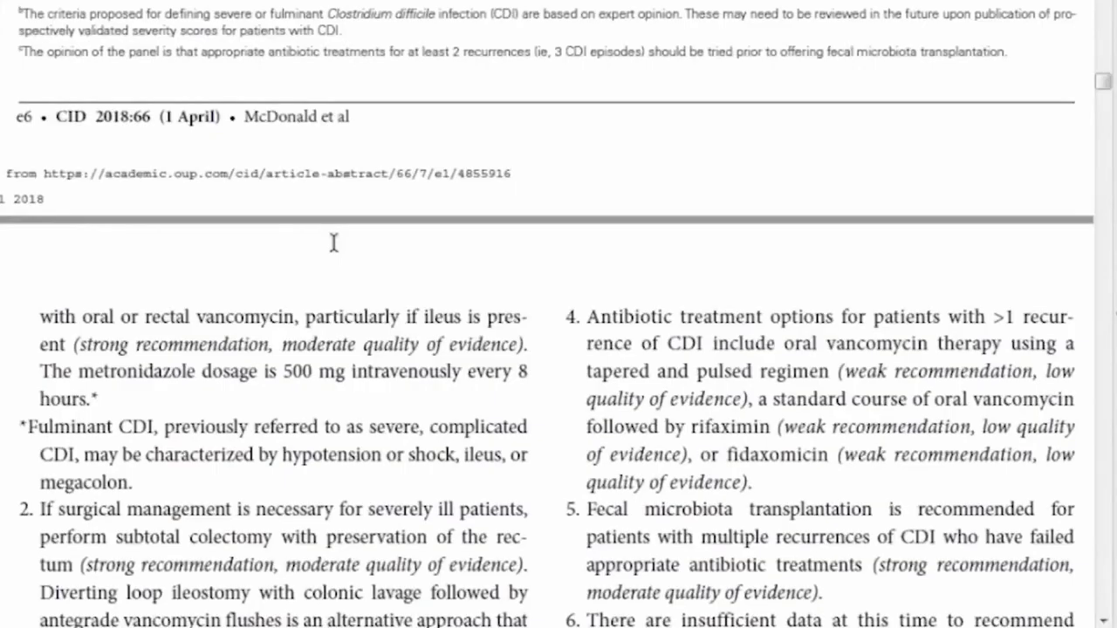
scroll(334, 243, "down", 10)
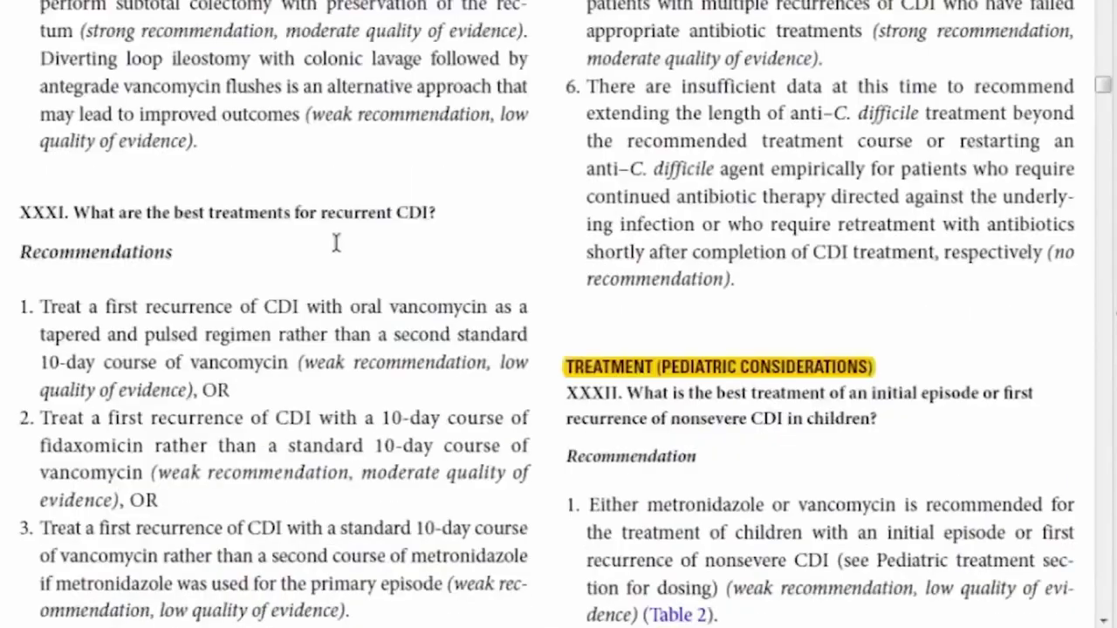
scroll(337, 242, "down", 6)
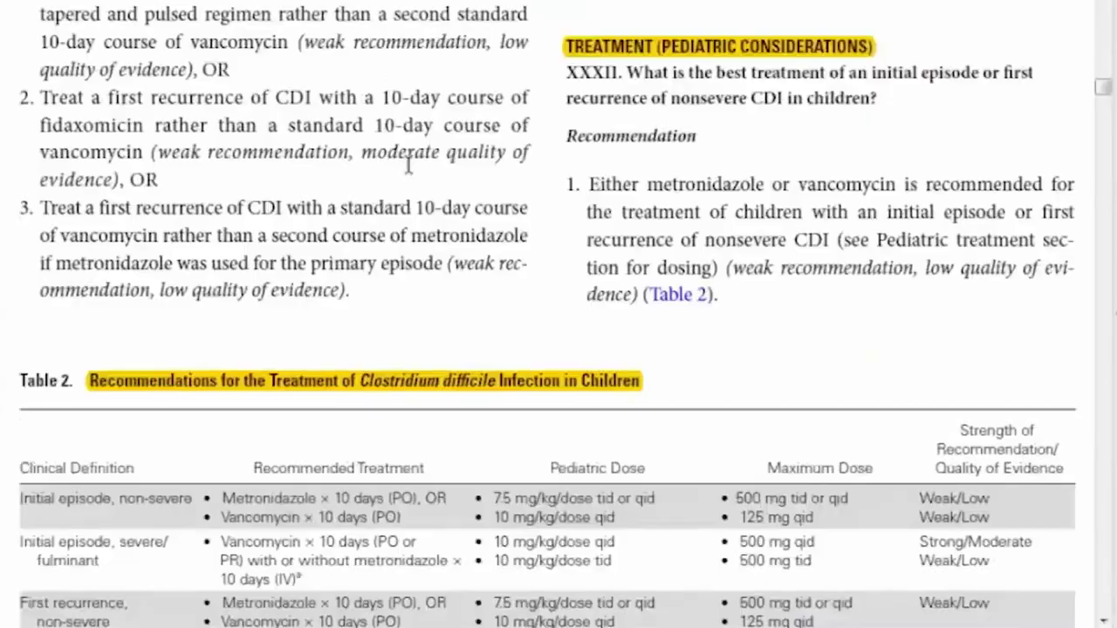
scroll(408, 166, "down", 12)
scroll(411, 164, "down", 10)
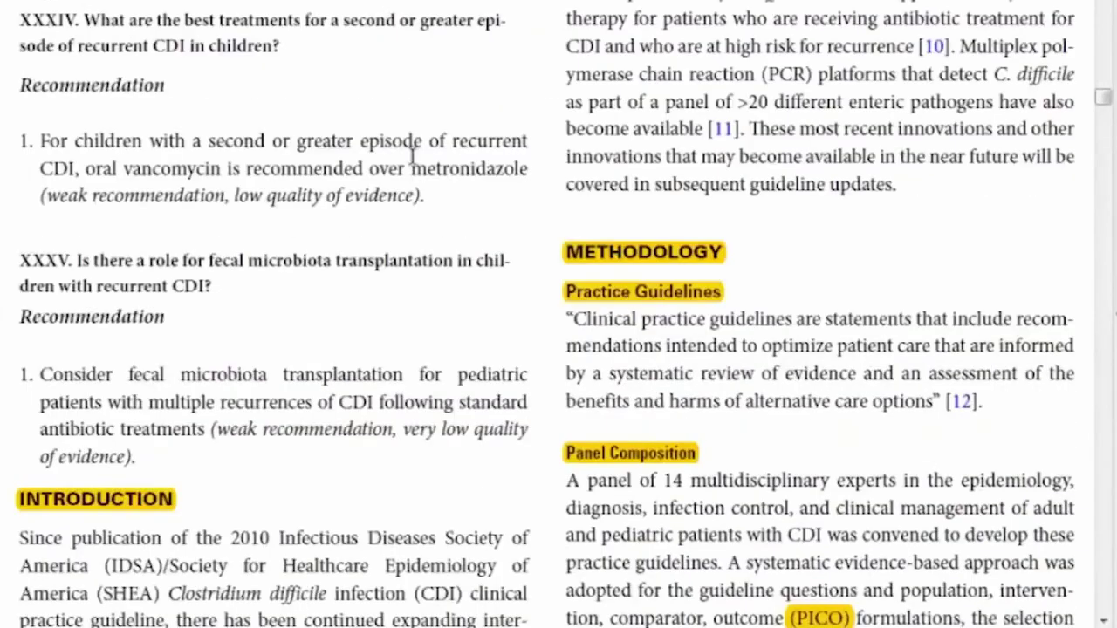
scroll(312, 369, "down", 2)
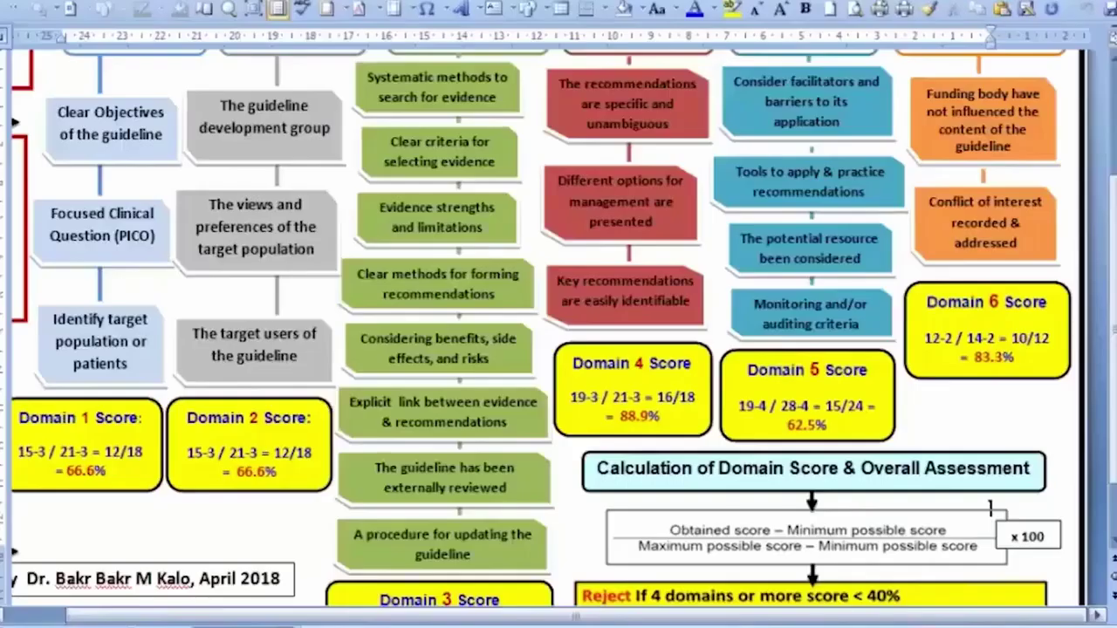
scroll(307, 445, "up", 2)
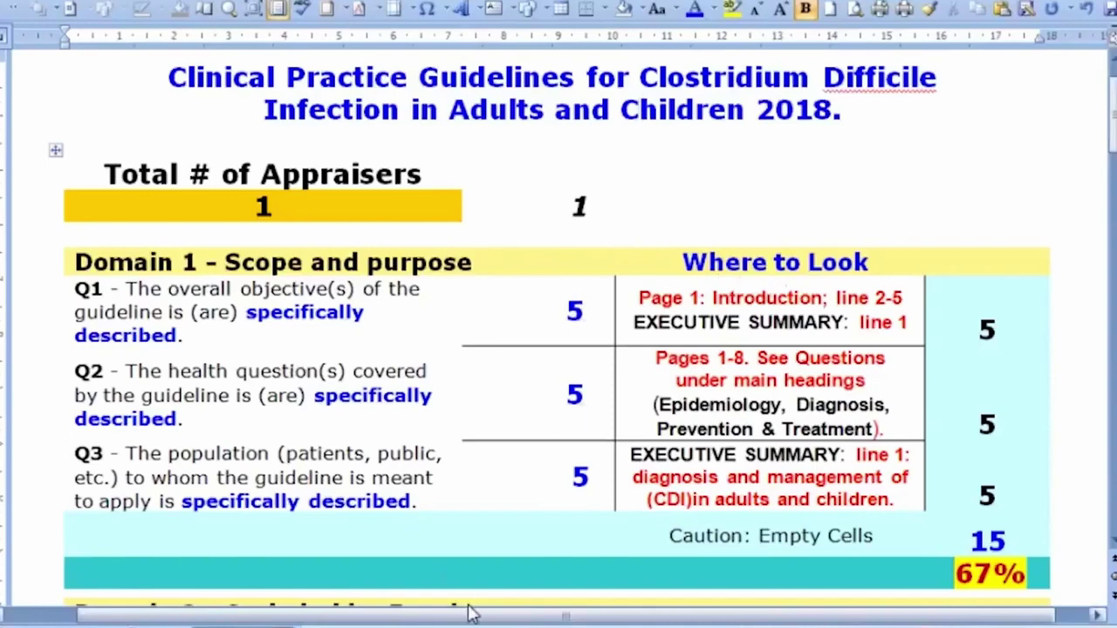
- Show previews of the two open PDF documents from the Word appraisal sheet
mouse_move(445, 621)
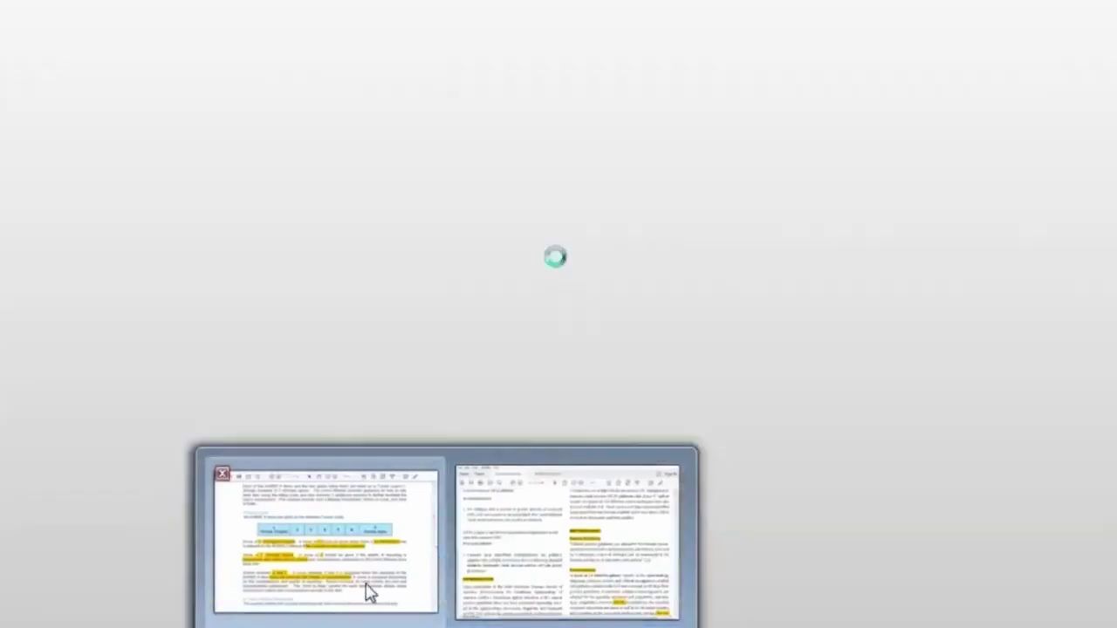
- Check the AGREE II manual's 7-point rating scale, then return to the IDSA guideline PDF
left_click(366, 593)
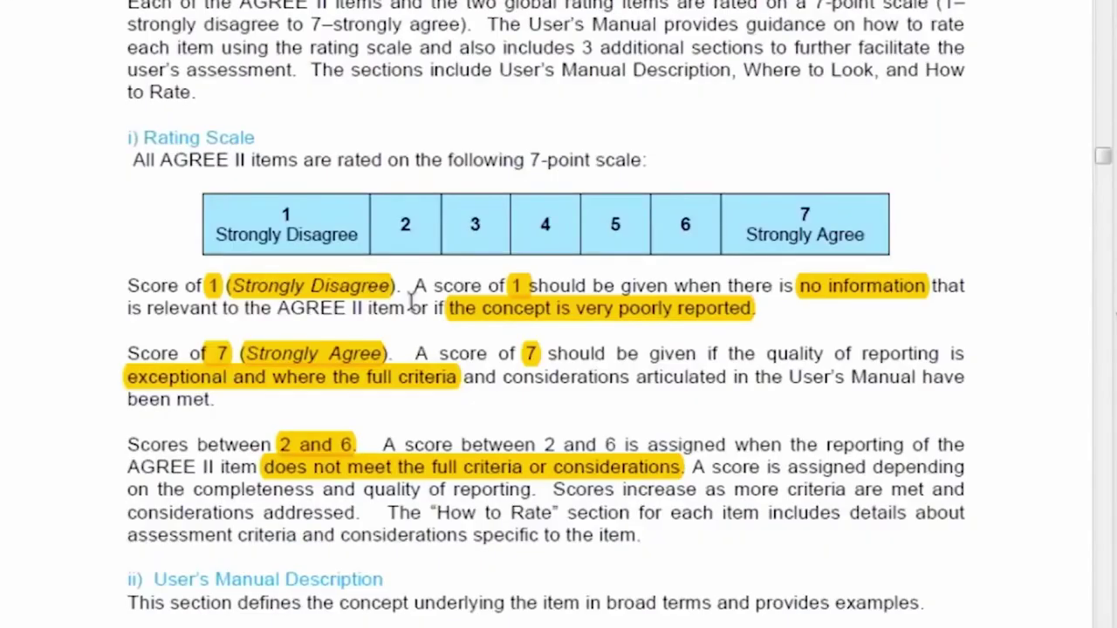
scroll(410, 301, "down", 2)
scroll(410, 301, "down", 5)
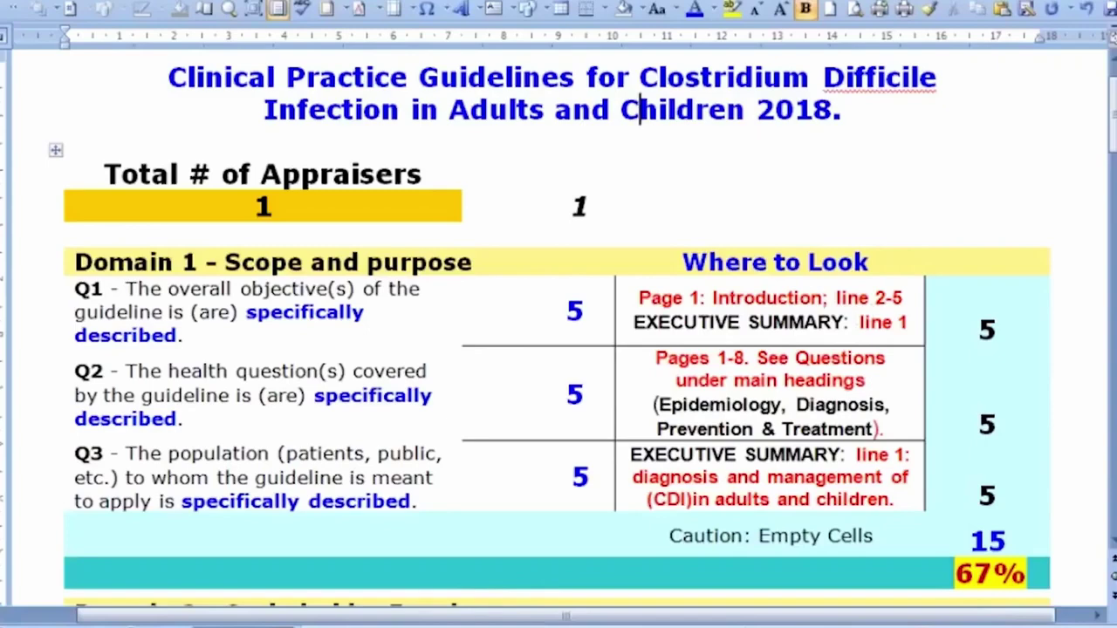
mouse_move(447, 623)
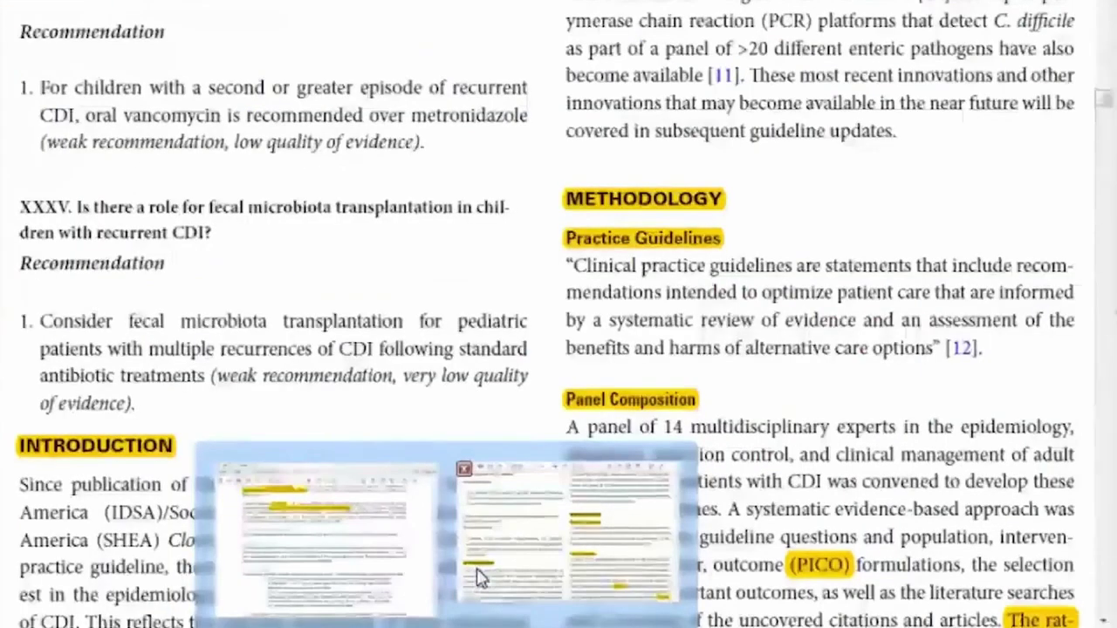
left_click(478, 579)
- Go back to the guideline's title page with its highlighted update-purpose passage
scroll(740, 286, "up", 5)
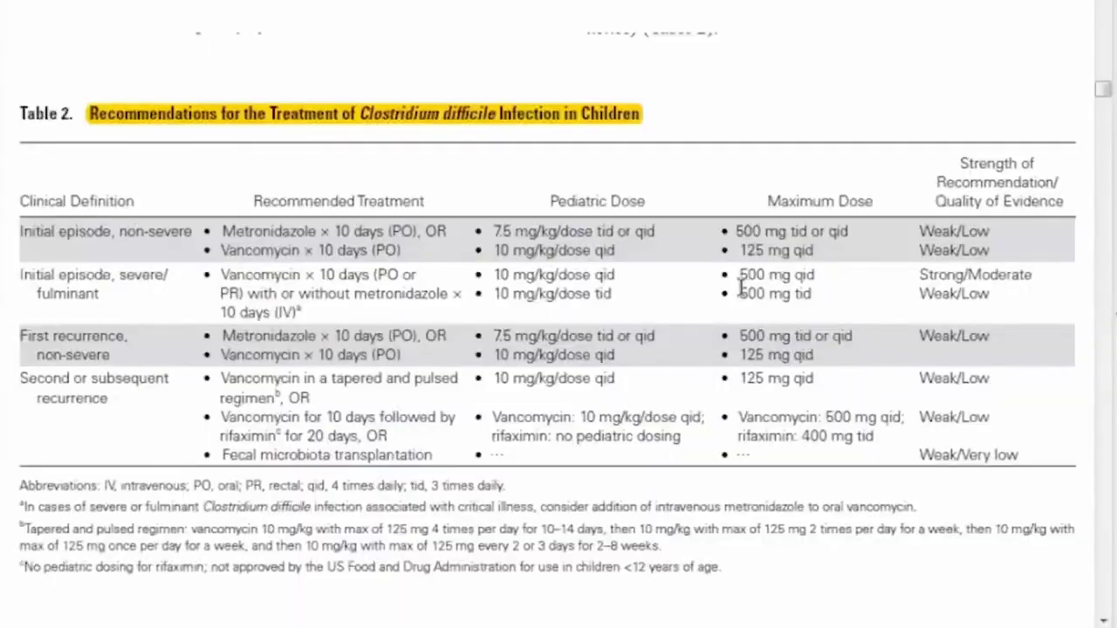
scroll(740, 286, "up", 5)
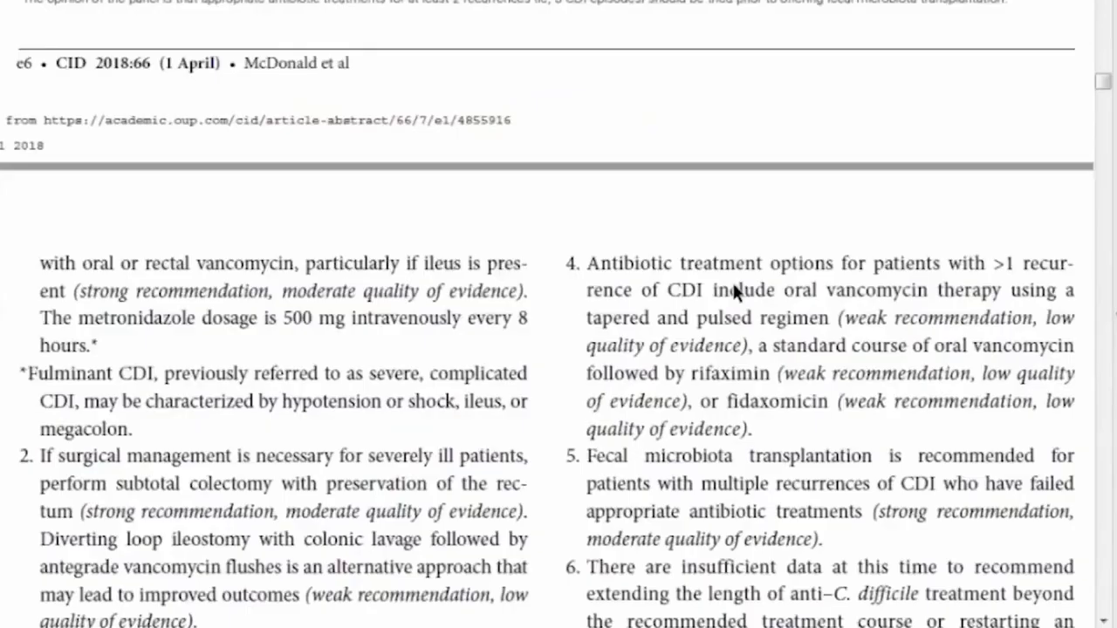
scroll(732, 281, "up", 5)
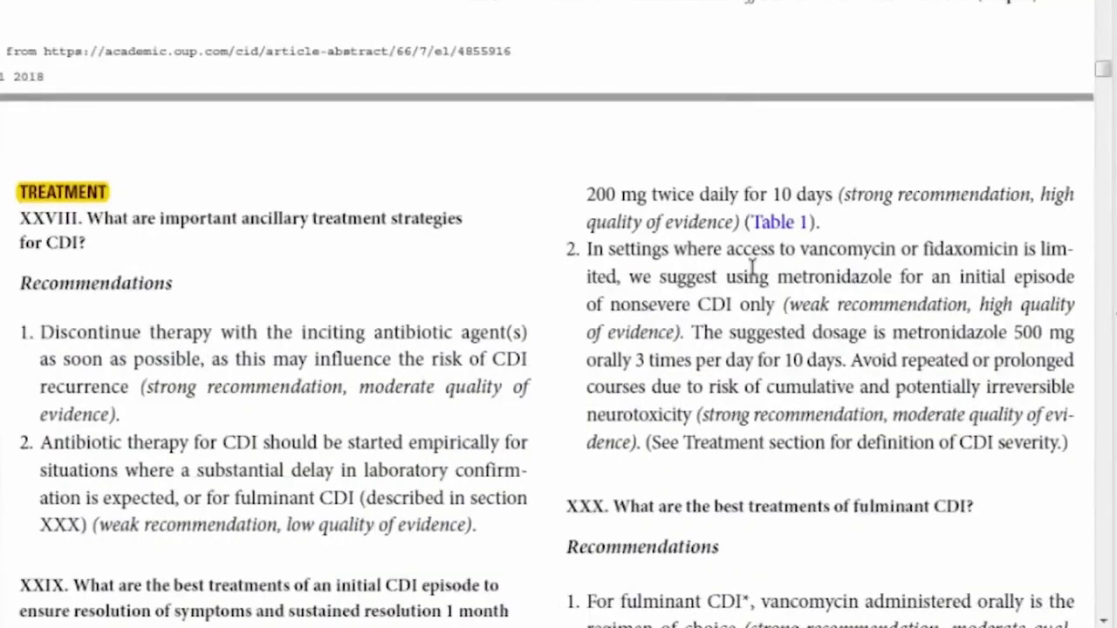
scroll(752, 267, "up", 4)
left_click_drag(1103, 67, 1109, 9)
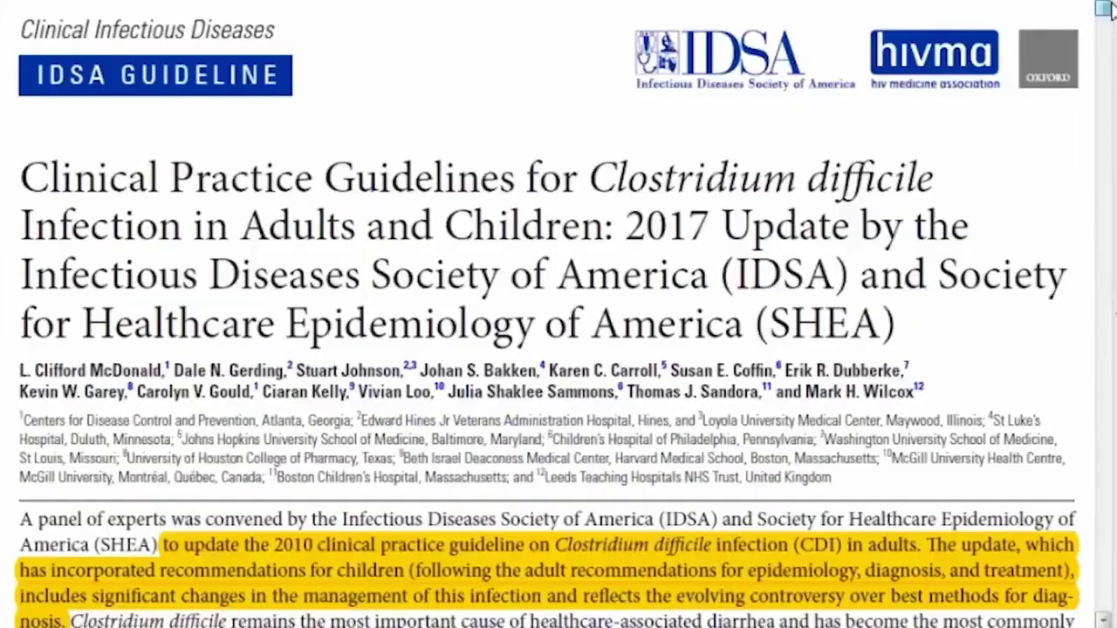
- Read from the abstract and Keywords down to the Executive Summary's 'adults and children' scope sentence
scroll(737, 234, "down", 1)
scroll(737, 234, "down", 1)
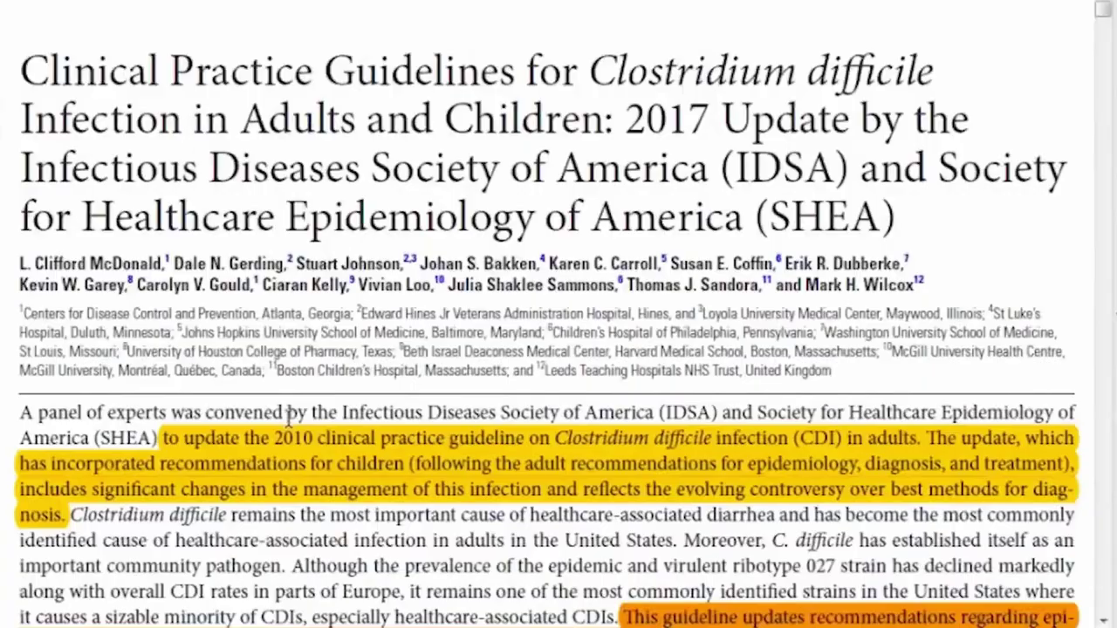
scroll(299, 358, "down", 3)
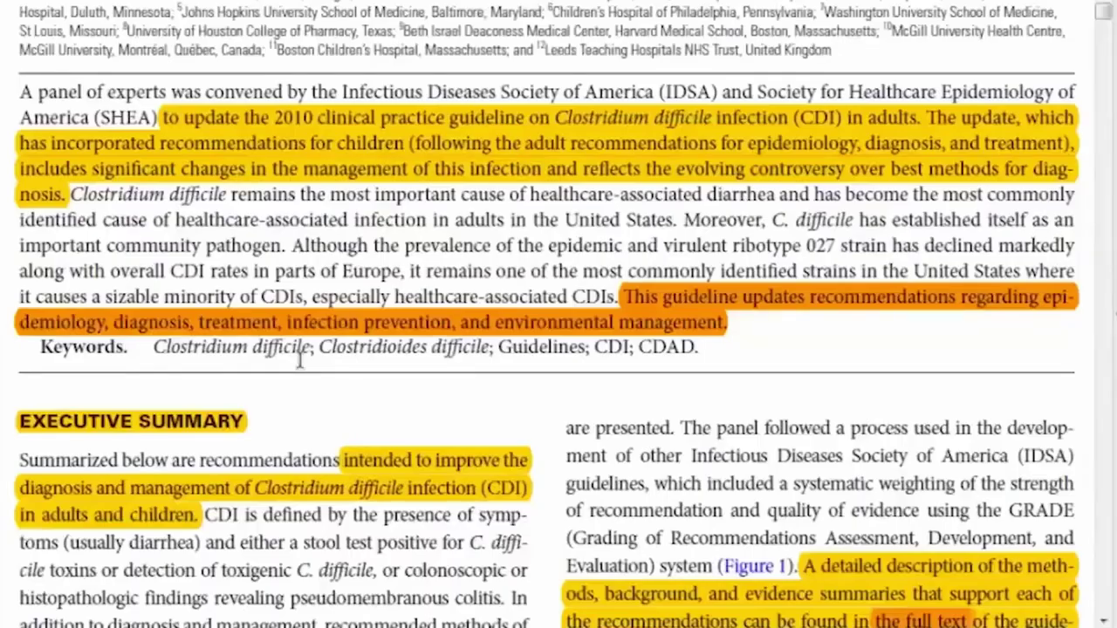
scroll(300, 358, "down", 1)
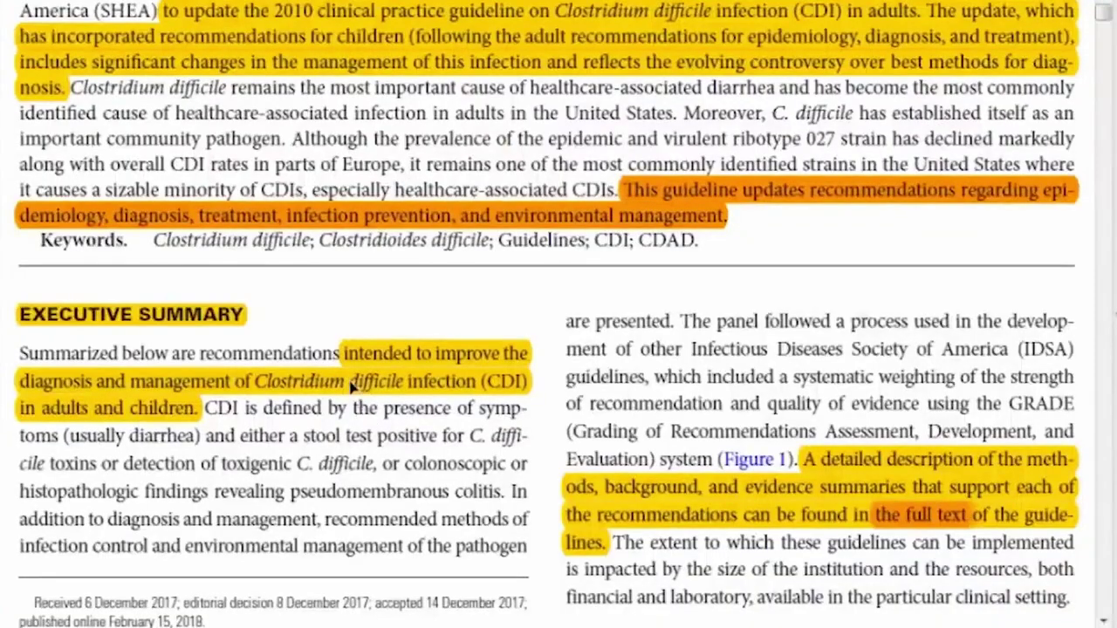
- Scroll through Epidemiology recommendation I and GRADE Figure 1 to recommendations II–V
scroll(352, 386, "down", 3)
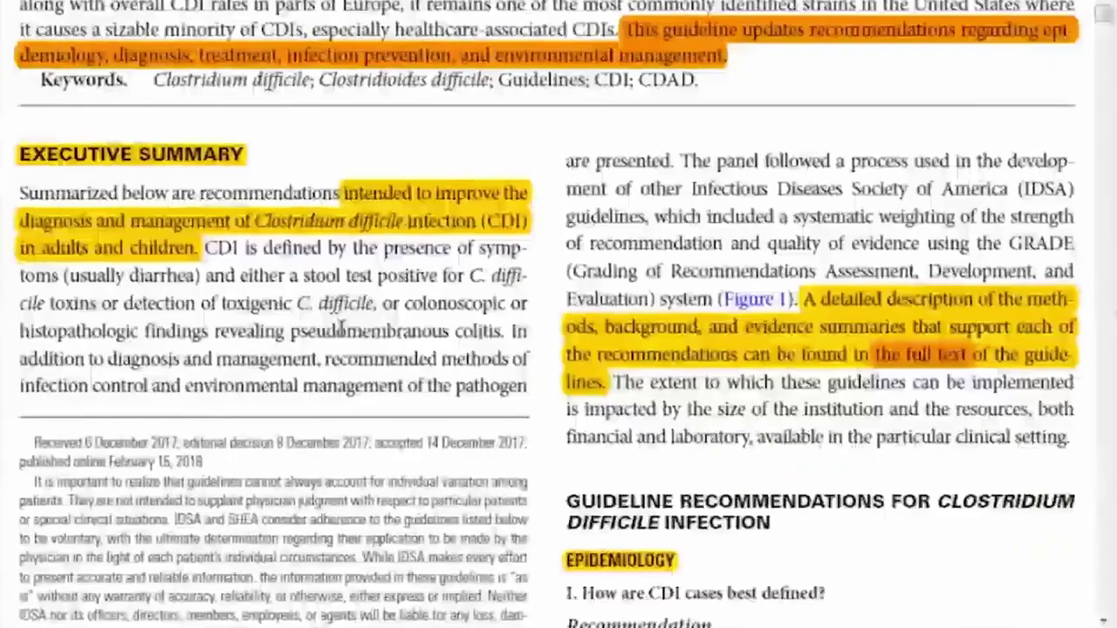
scroll(342, 326, "down", 4)
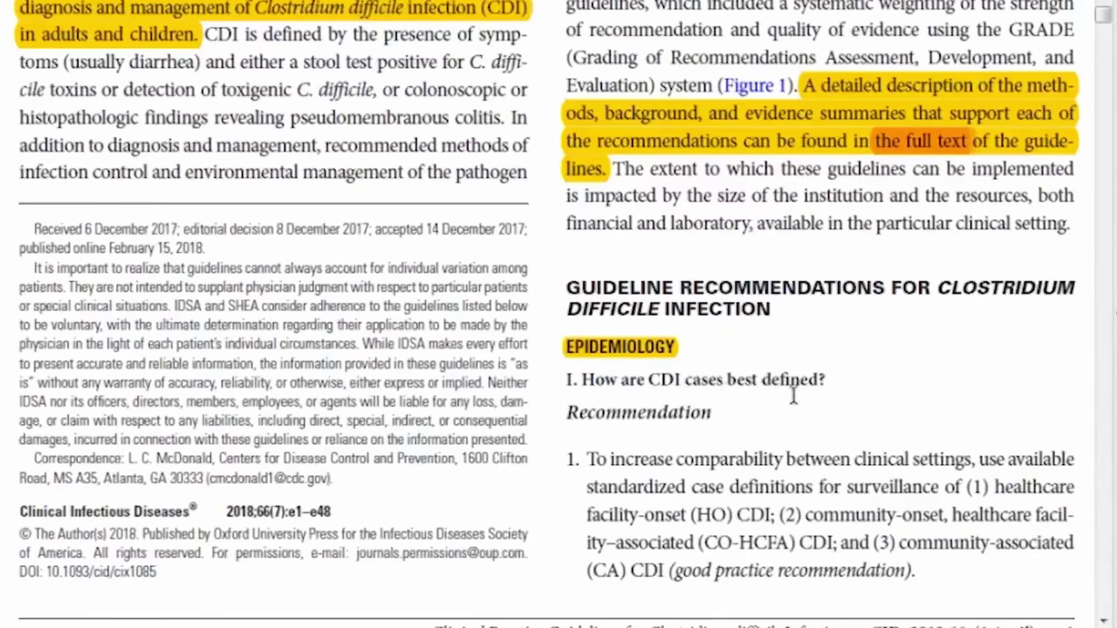
scroll(793, 397, "down", 1)
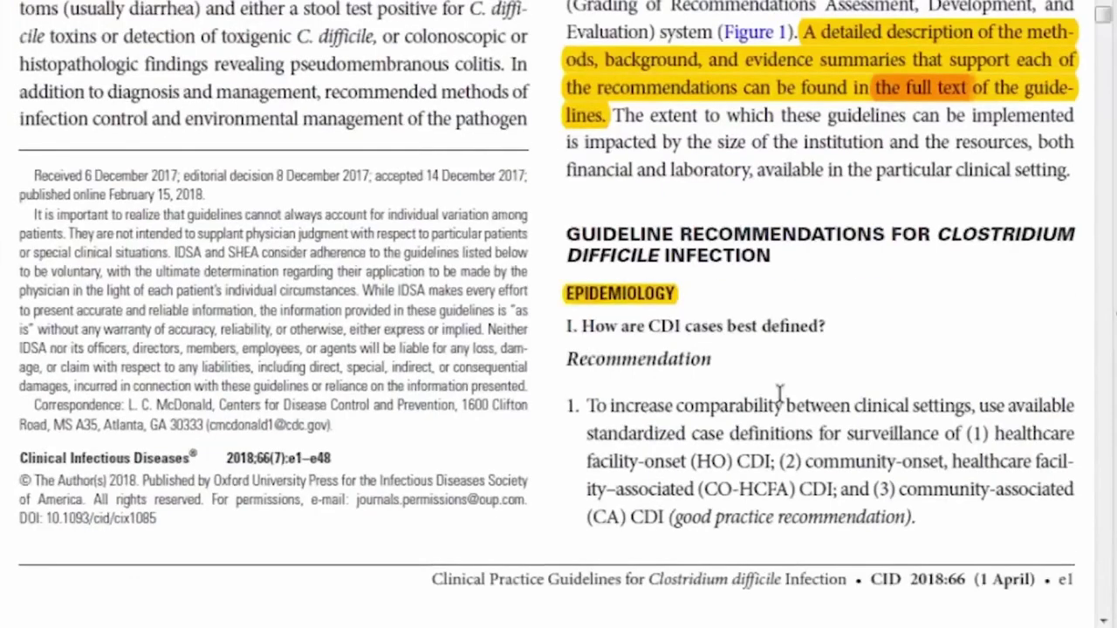
scroll(779, 394, "down", 3)
scroll(773, 367, "down", 8)
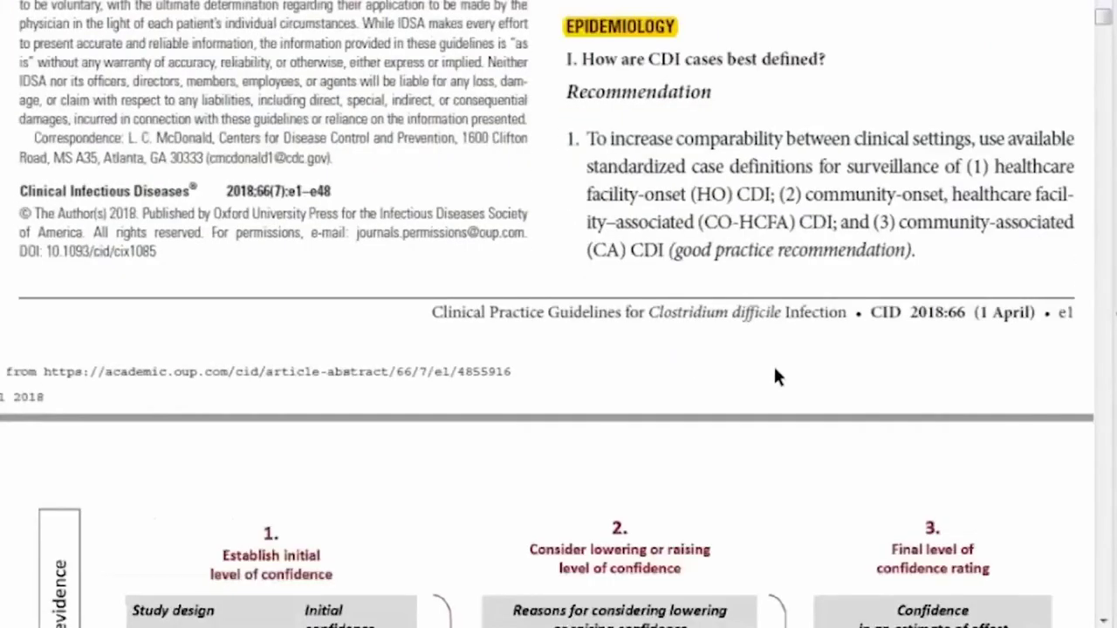
scroll(770, 363, "down", 6)
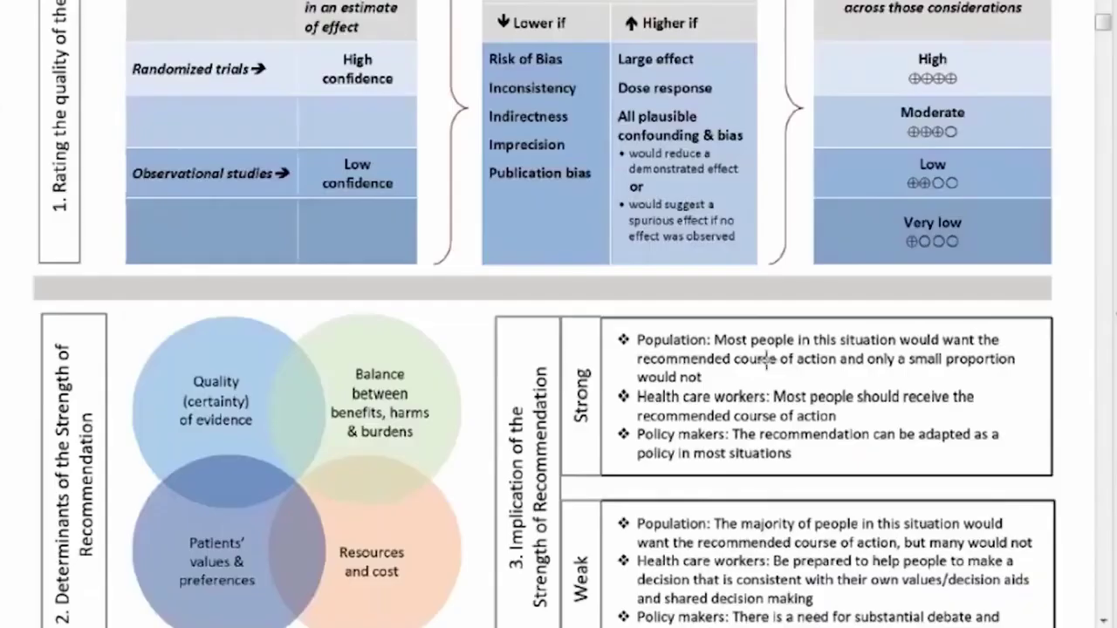
scroll(767, 360, "down", 6)
scroll(765, 357, "down", 6)
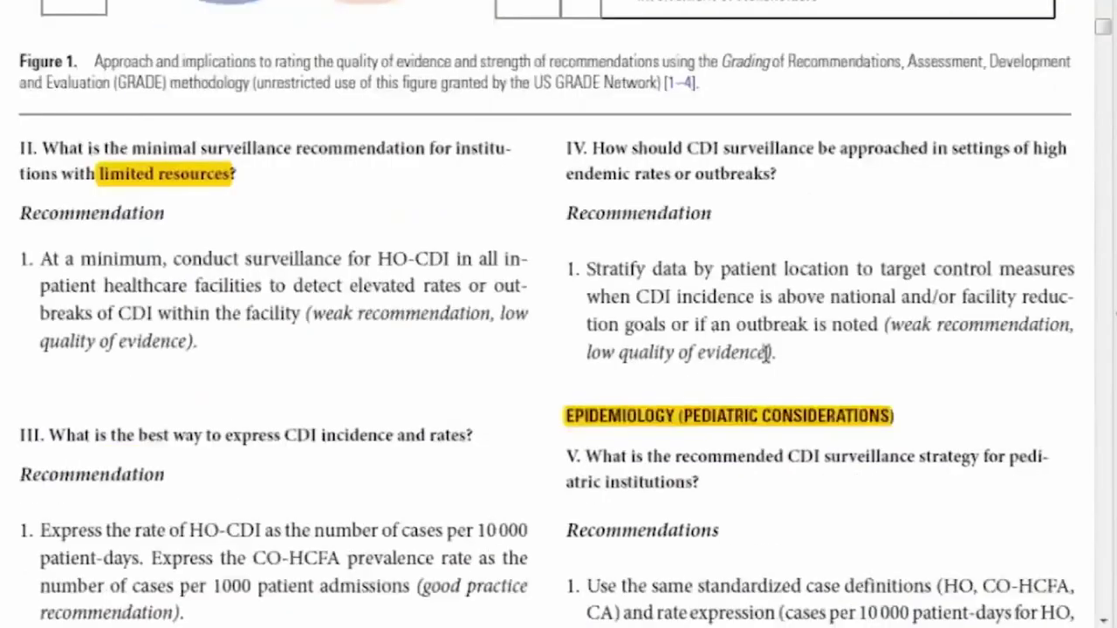
scroll(765, 353, "down", 1)
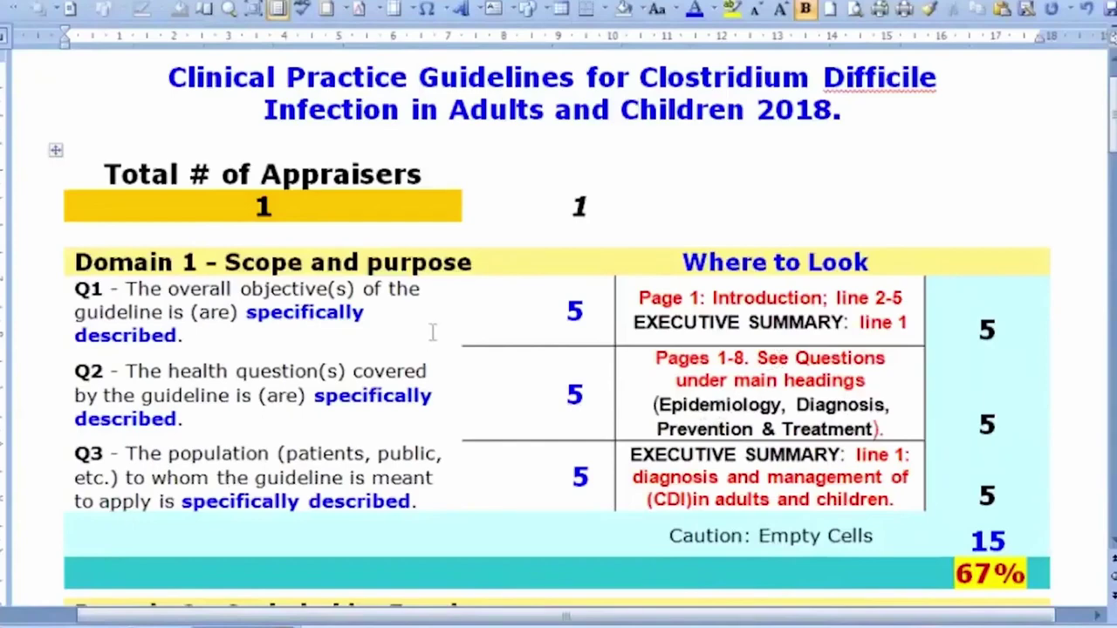
scroll(432, 333, "down", 1)
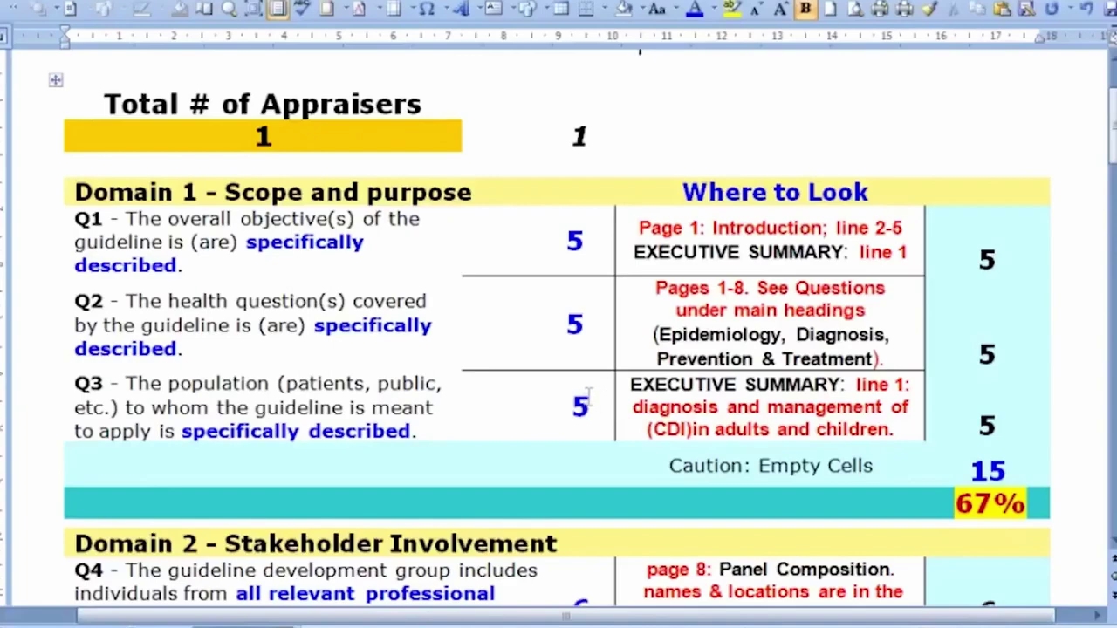
scroll(591, 389, "down", 1)
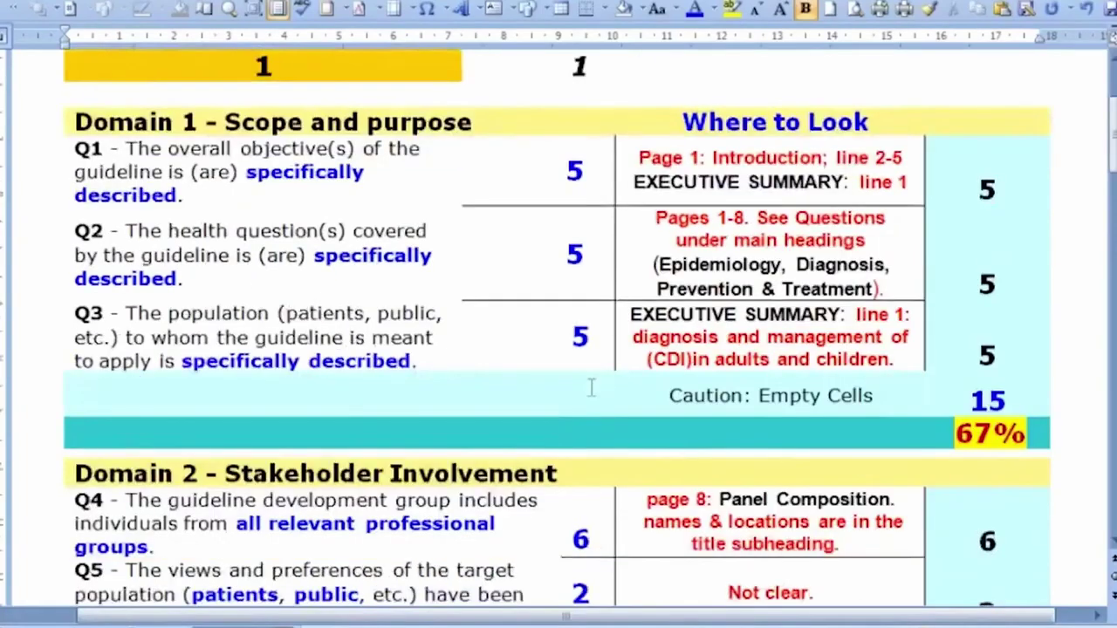